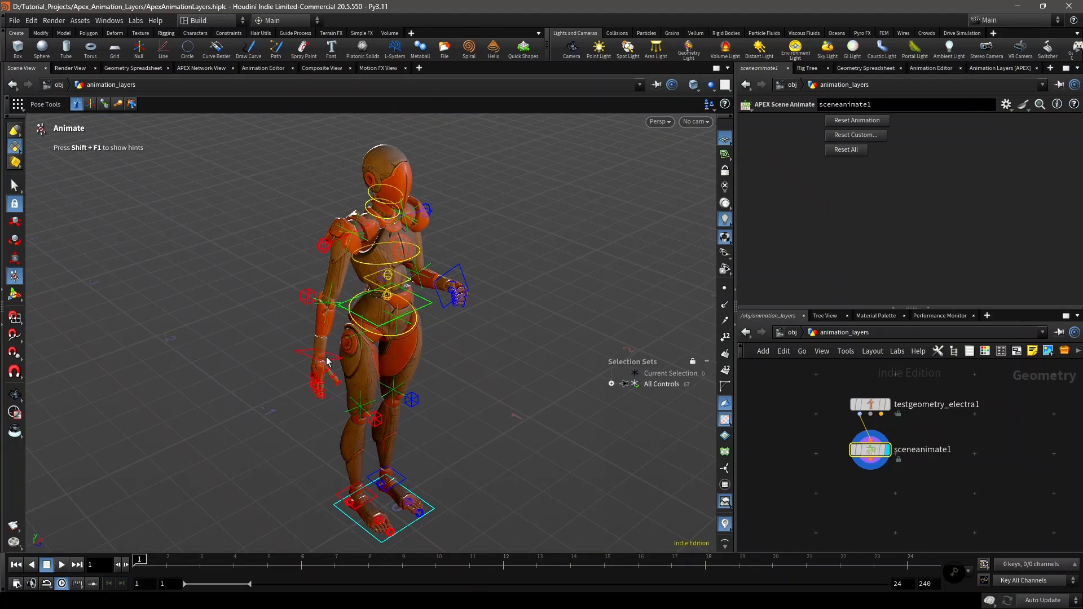
Step: Show the APEX Animation Layers pane for the scene animate node
alt+right_drag(333, 365, 384, 350)
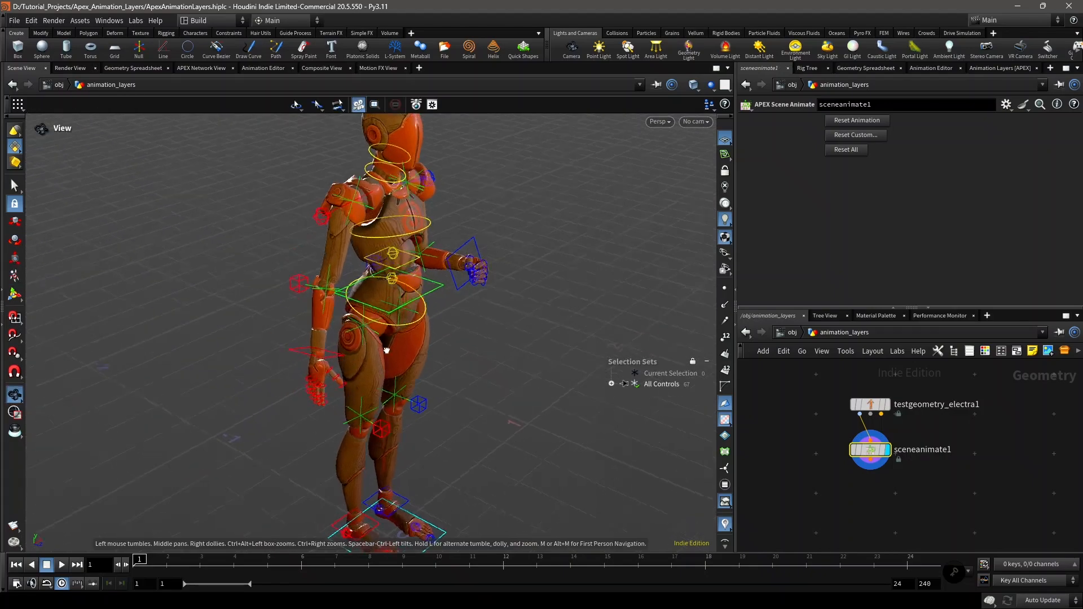
alt+drag(384, 350, 426, 364)
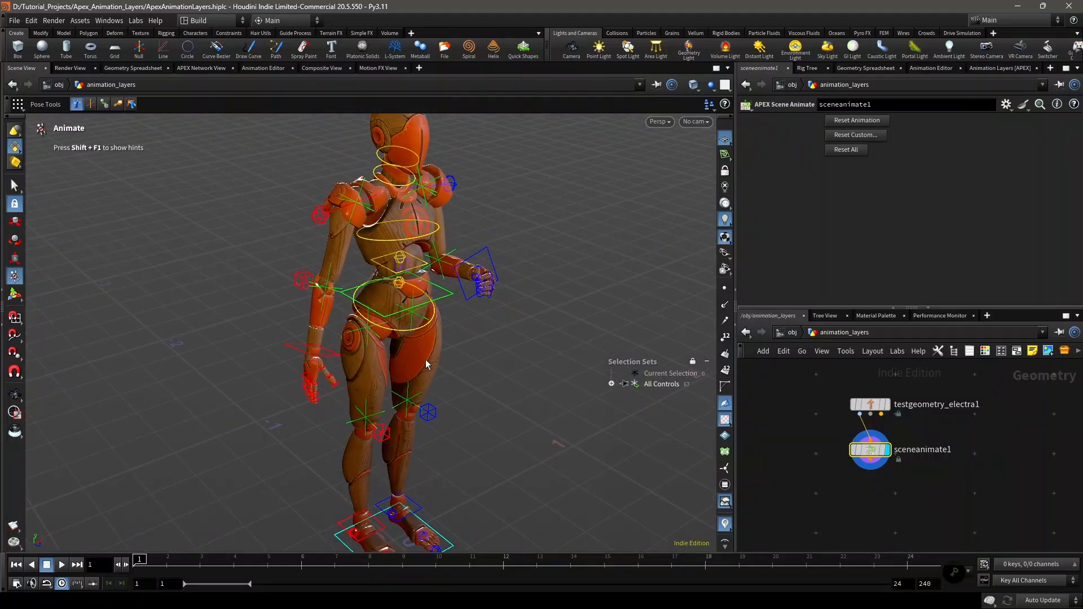
click(1051, 70)
mouse_move(1026, 94)
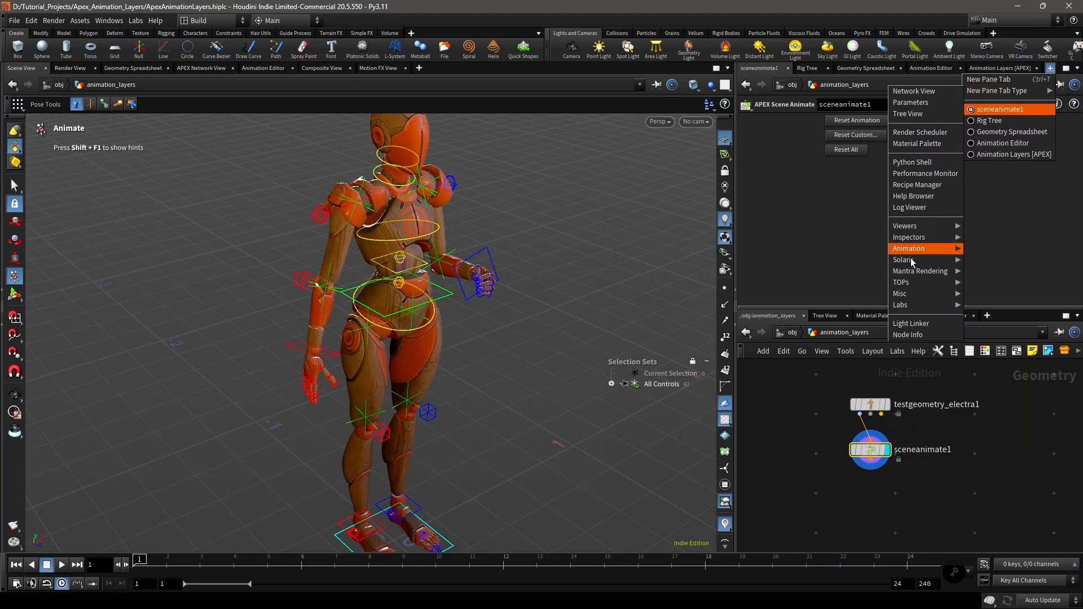
mouse_move(923, 251)
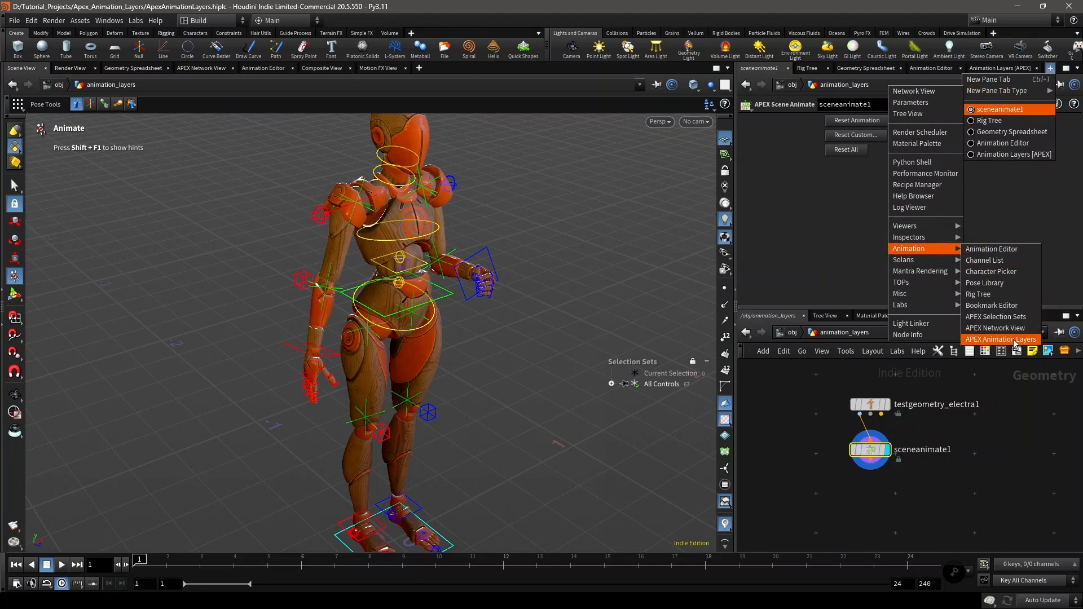
click(977, 71)
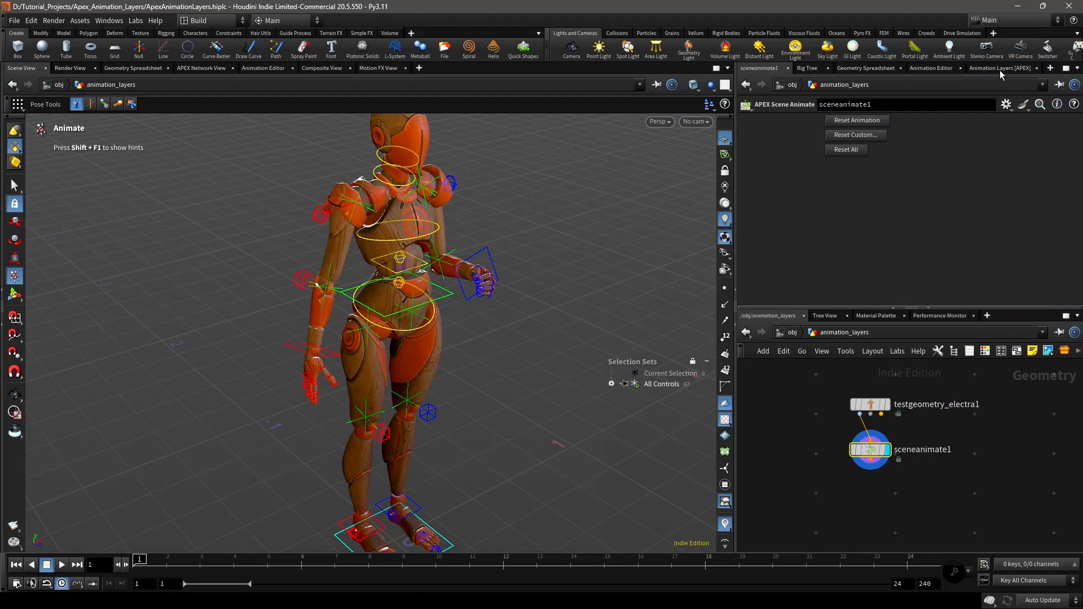
click(999, 68)
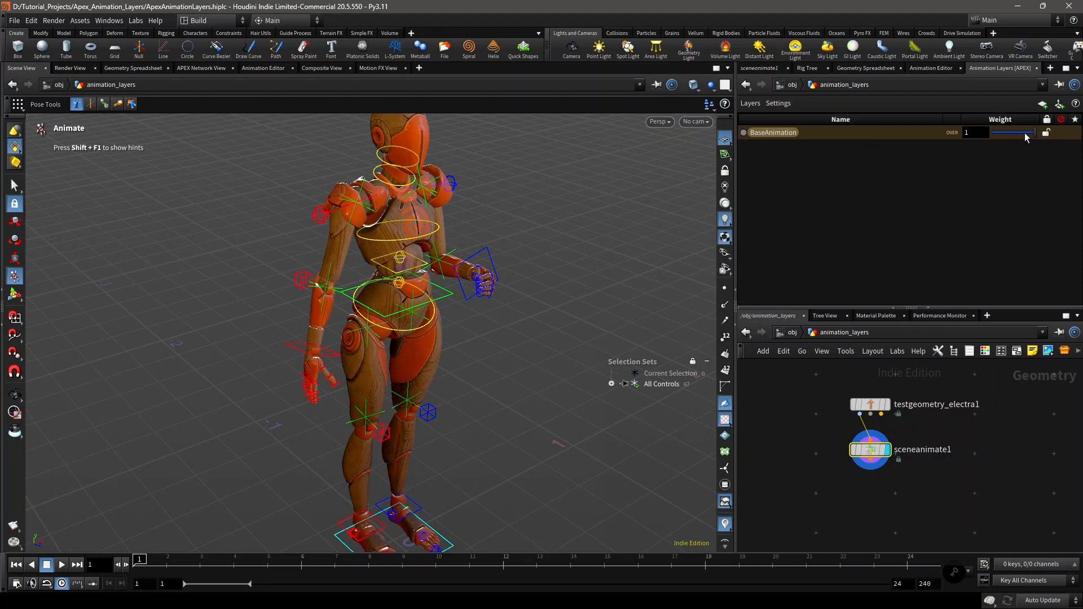
Step: Create an empty animation layer above BaseAnimation
mouse_move(1028, 138)
mouse_down()
mouse_move(973, 141)
mouse_move(1034, 132)
mouse_up()
click(749, 105)
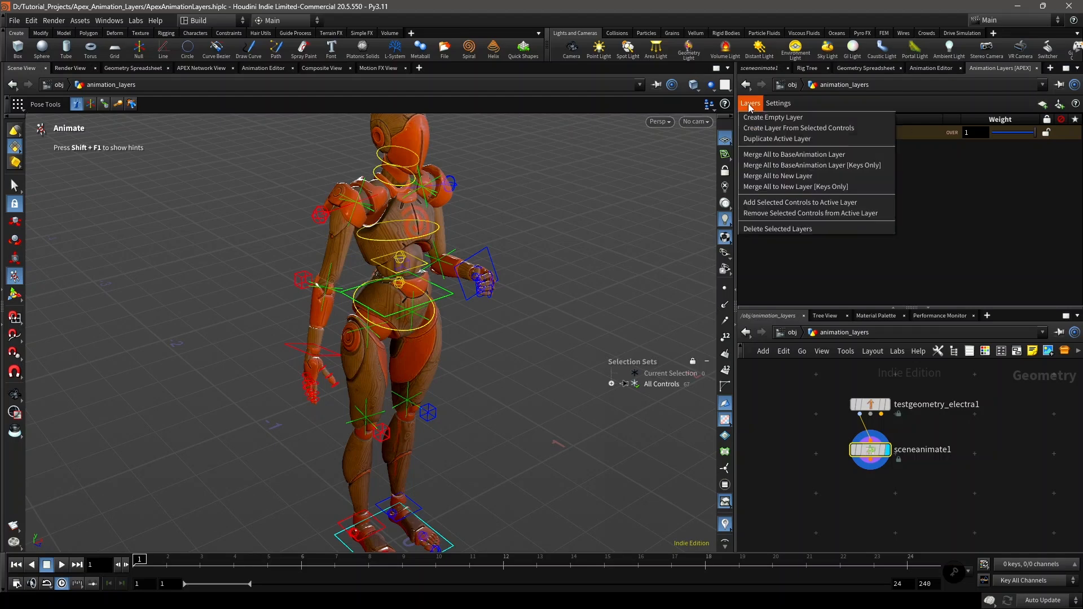
click(785, 118)
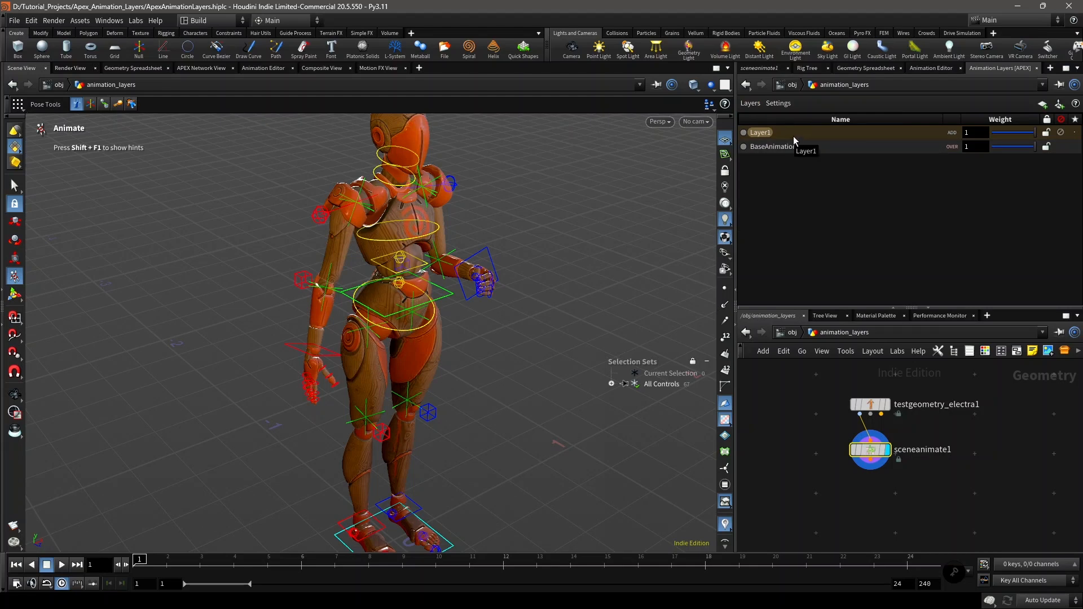
Step: Try to pose the right hand's IK control while the empty Layer1 is active, and deselect it
click(313, 354)
drag(314, 356, 416, 356)
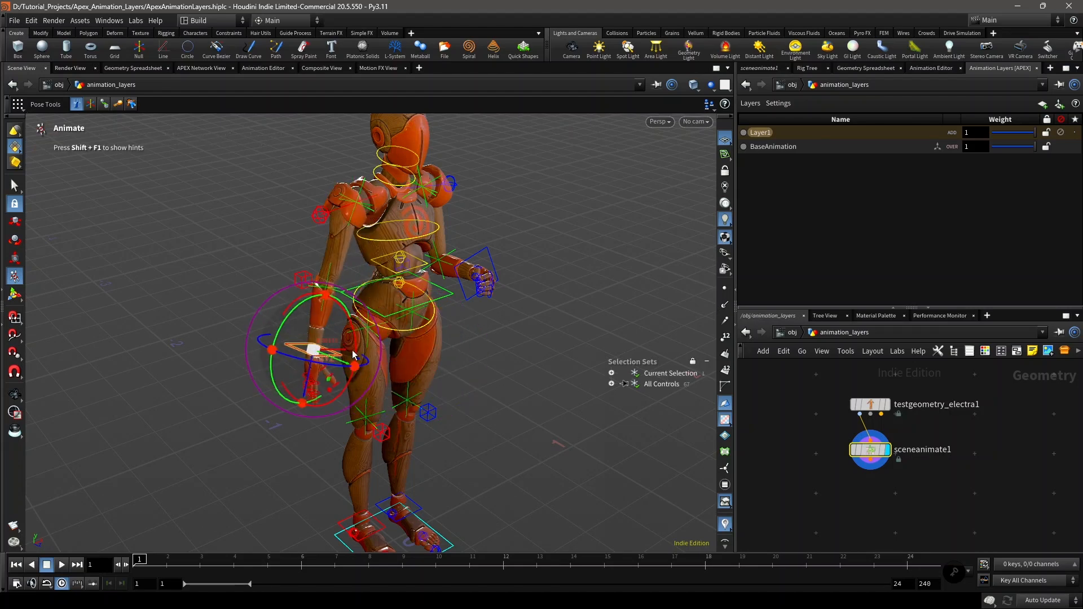
drag(281, 322, 264, 304)
drag(309, 353, 372, 364)
drag(308, 367, 291, 383)
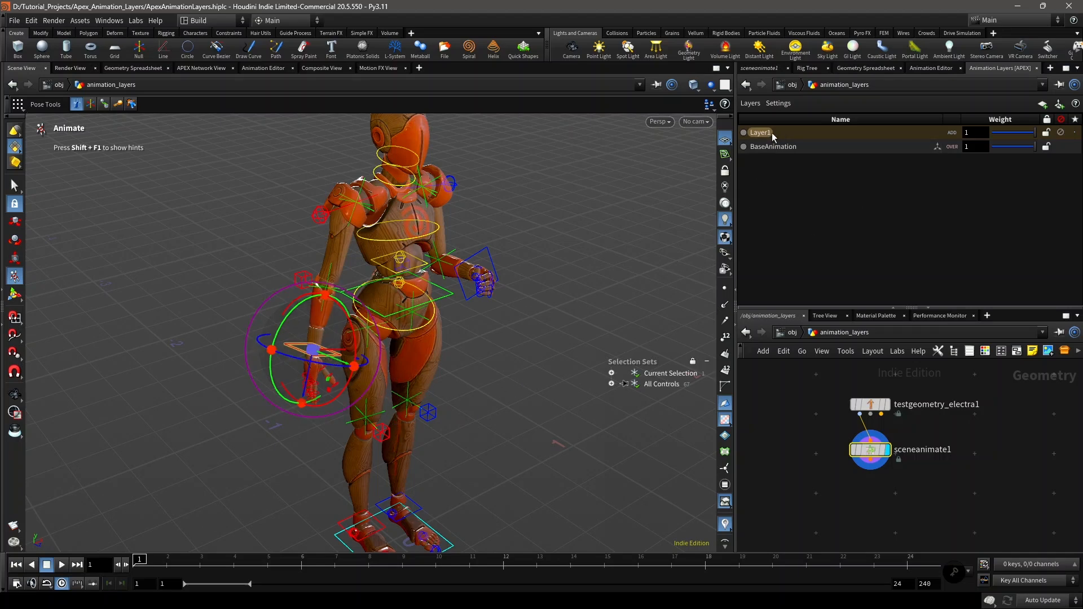
click(524, 405)
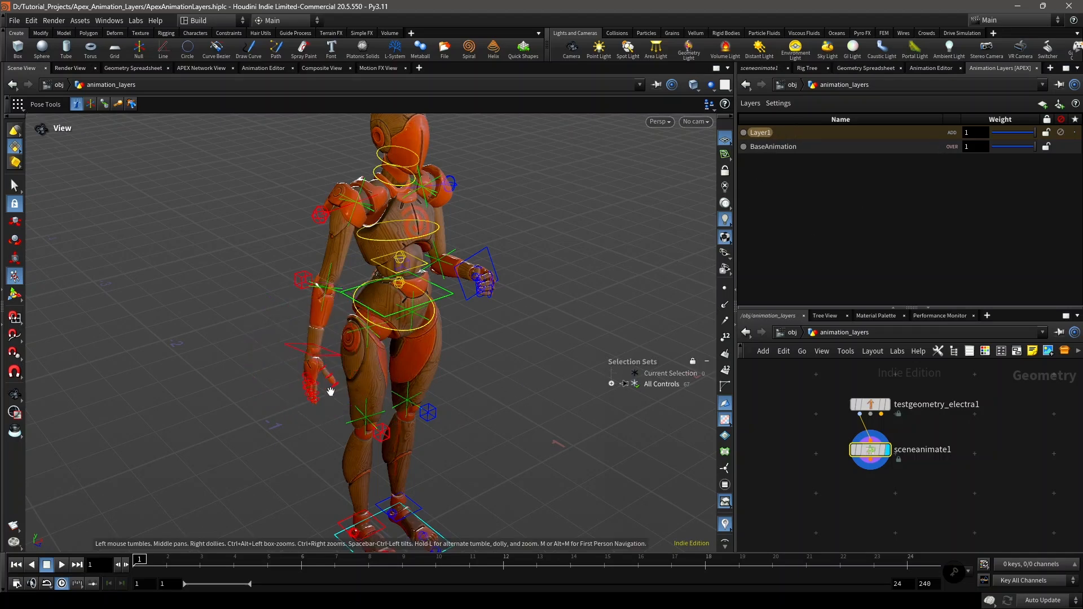
Step: Select the right wrist control and all the right-hand finger controls and add them to Layer1
alt+right_drag(328, 387, 338, 387)
alt+drag(338, 387, 309, 367)
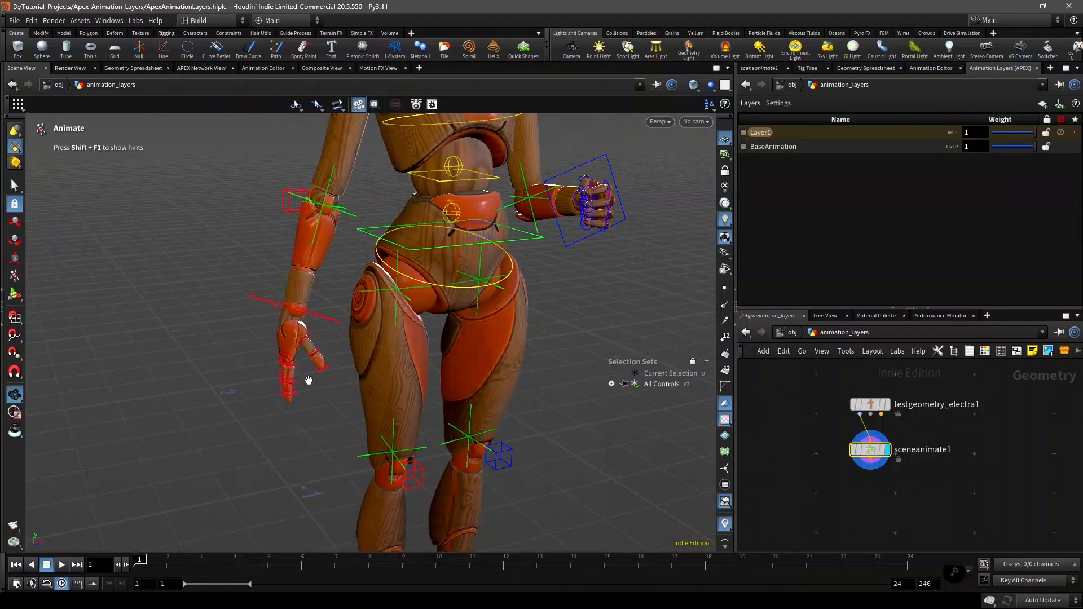
alt+right_drag(310, 368, 344, 407)
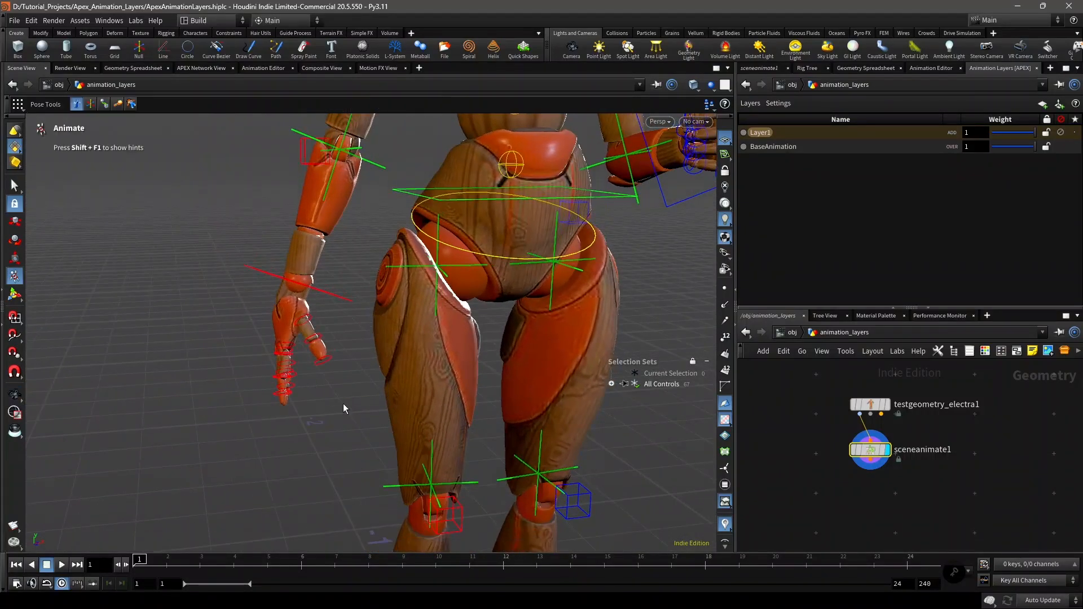
drag(349, 399, 235, 248)
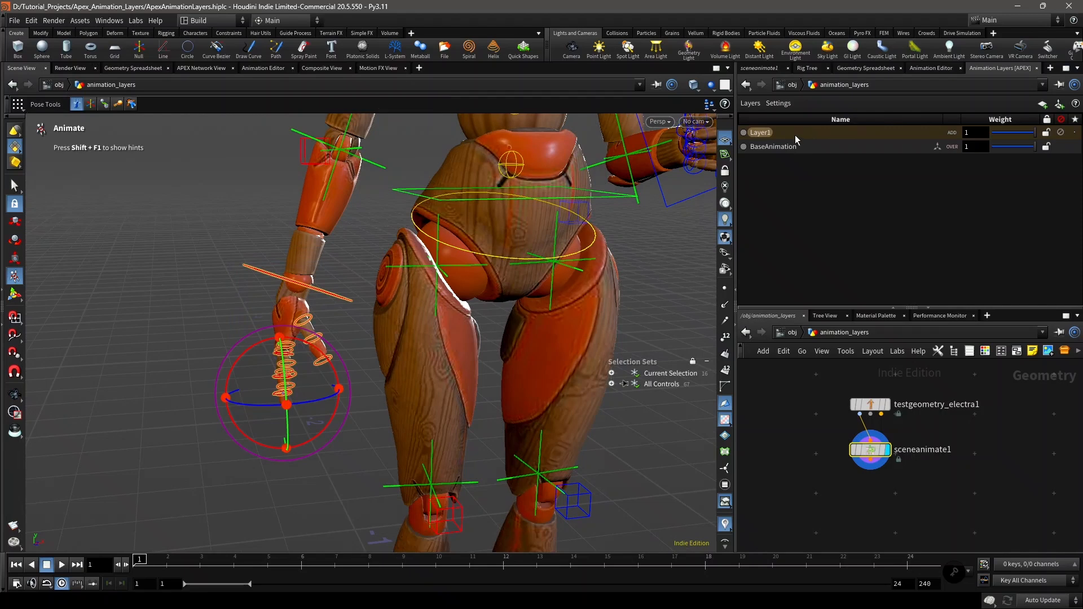
right_click(781, 132)
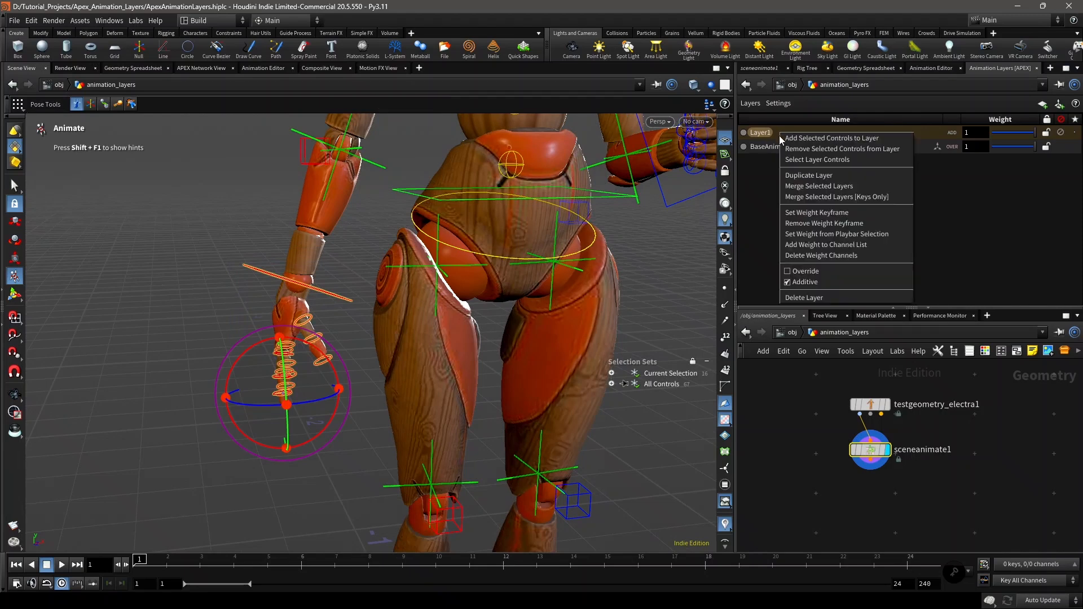
click(821, 139)
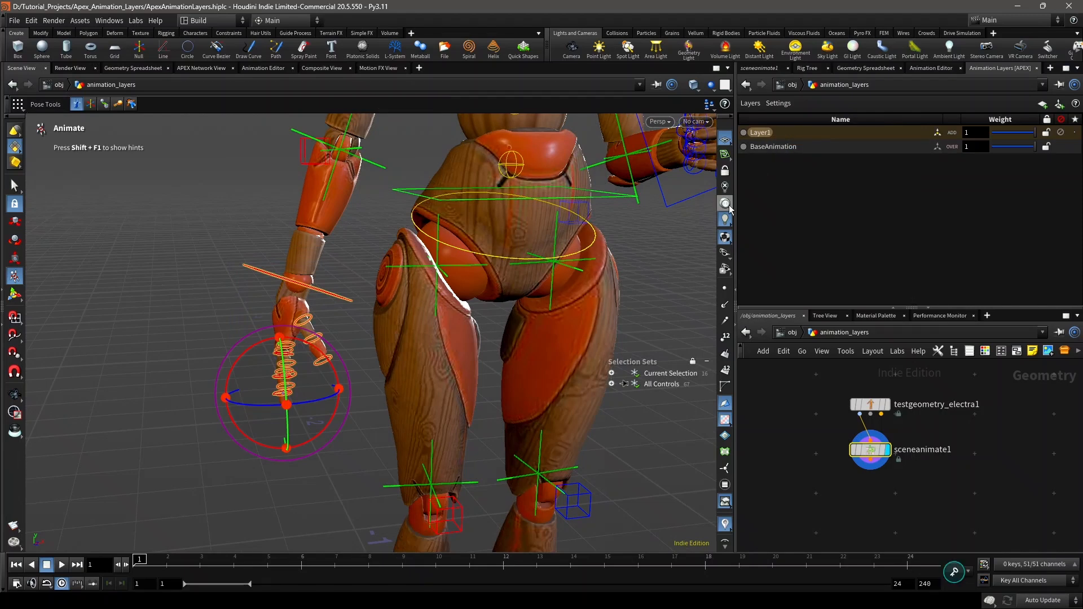
Step: Rename Layer1 as Right_Hand_Movement
double_click(762, 134)
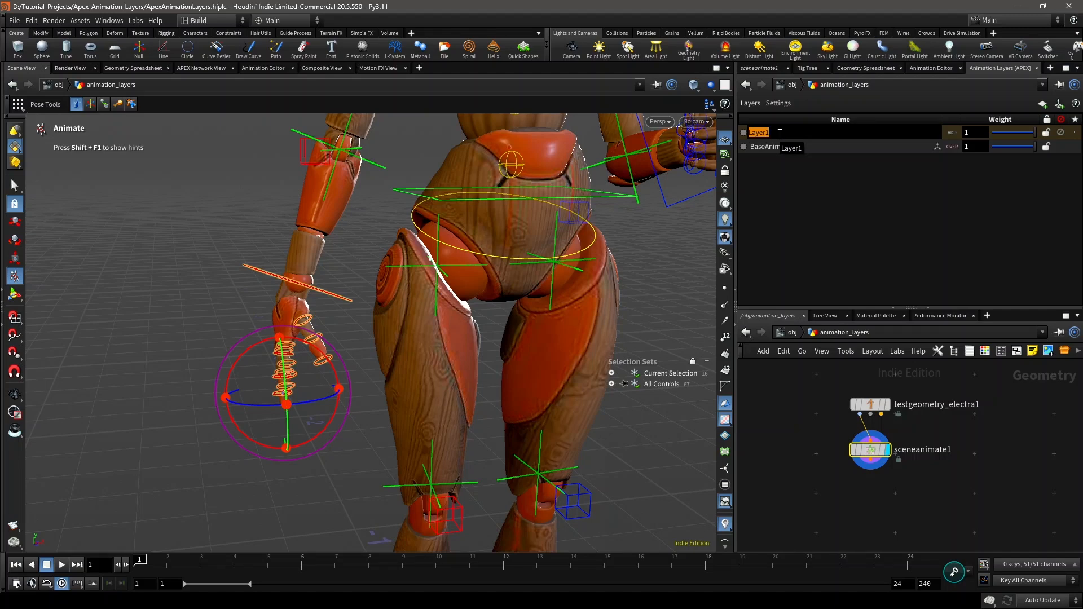
text(Right_Hand_Movement)
key(Return)
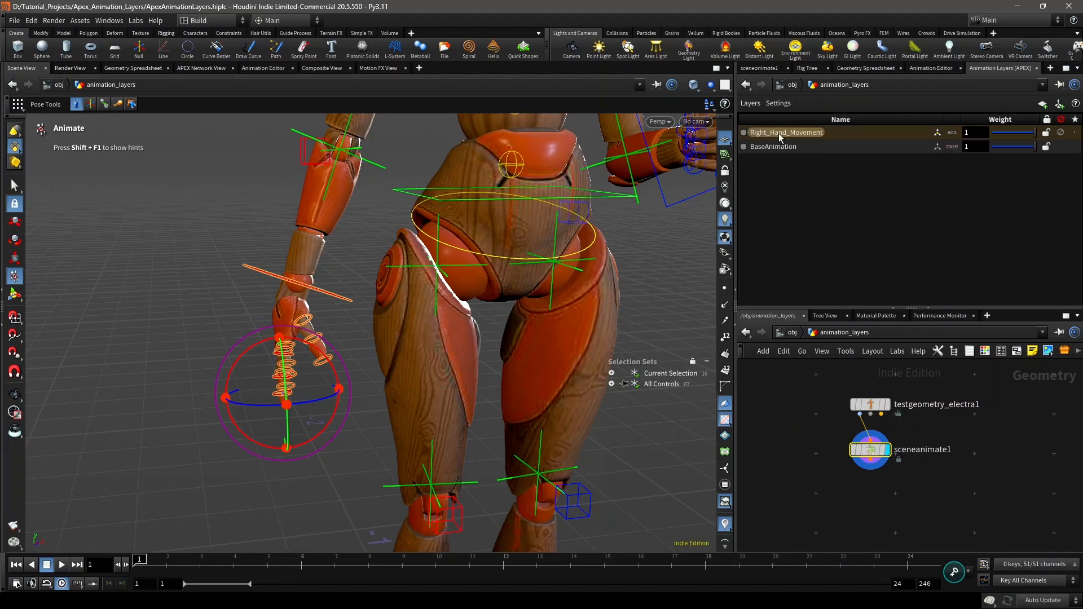
Step: Colour-tag the Right_Hand_Movement layer indigo blue and the BaseAnimation layer red
click(743, 133)
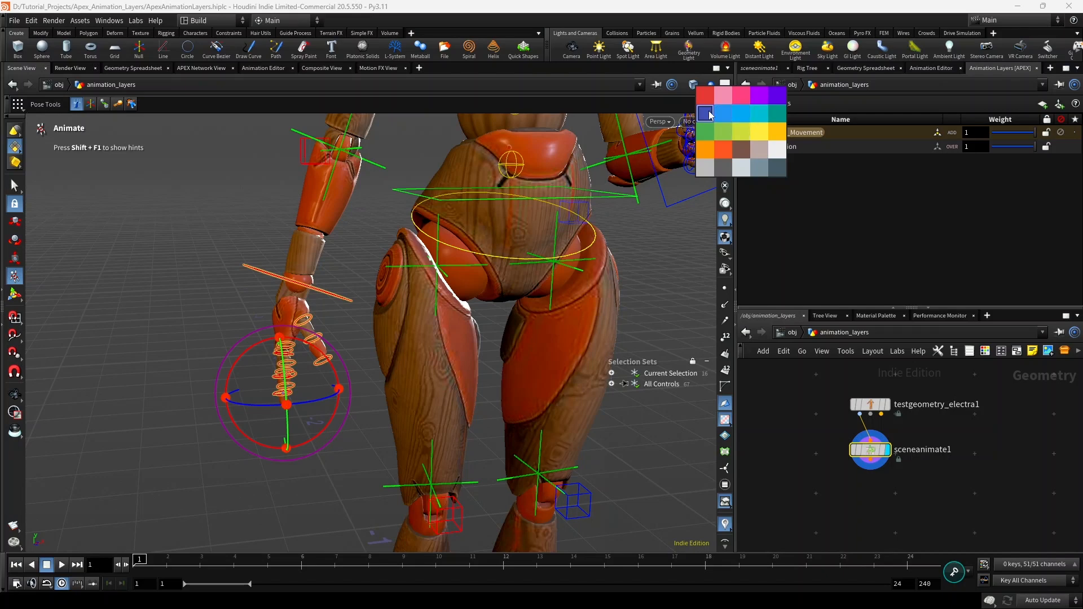
click(711, 119)
click(744, 147)
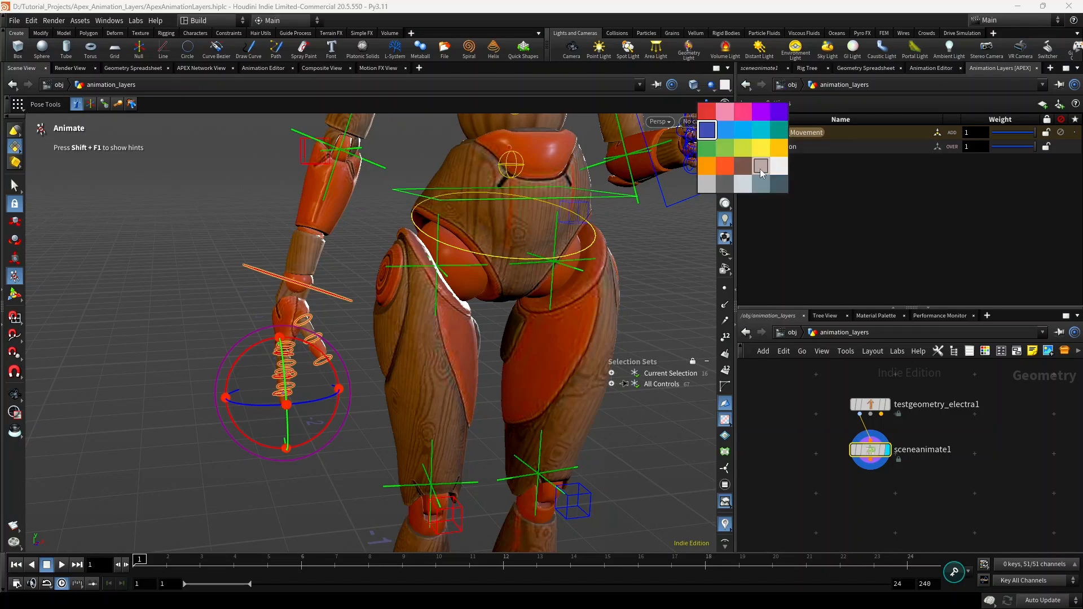
click(707, 111)
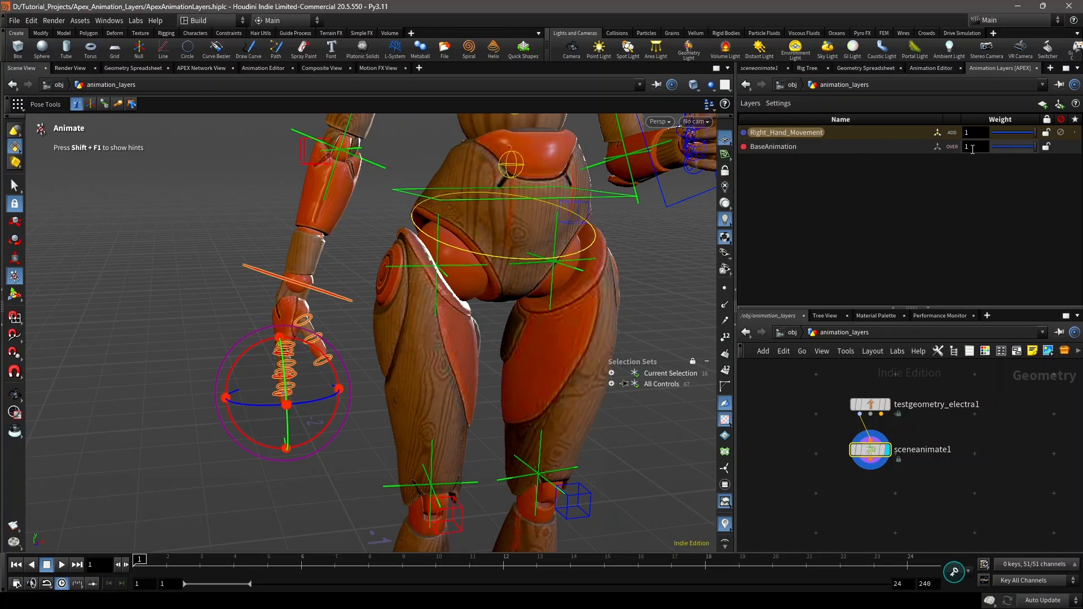
Step: On the Right_Hand_Movement layer, raise the right forearm forward at waist height, curl the fingers into a fist and key the pose at frame 1
click(358, 348)
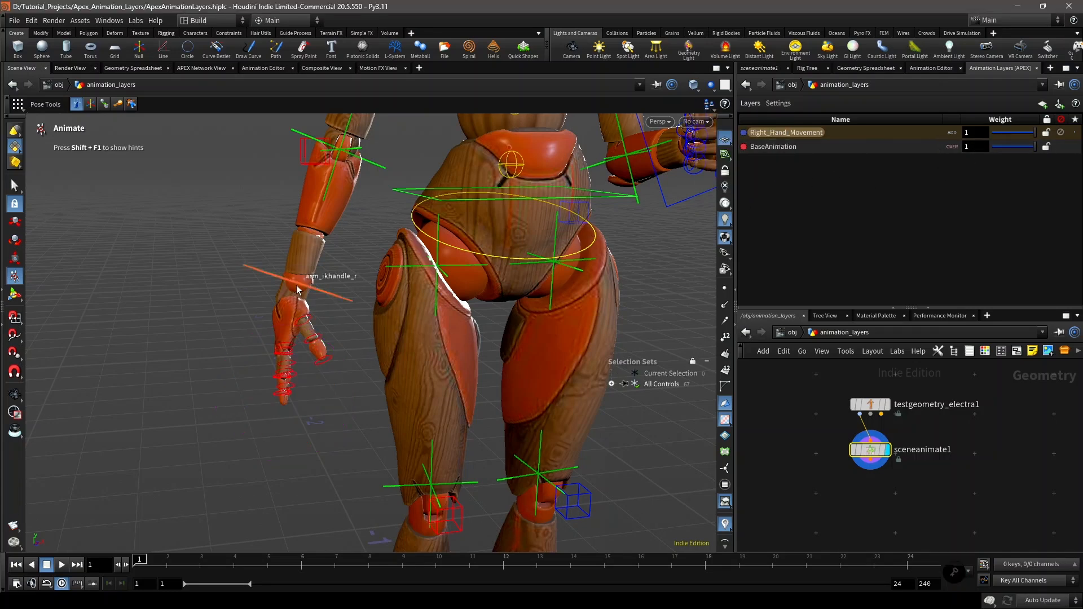
click(297, 286)
alt+drag(370, 325, 388, 379)
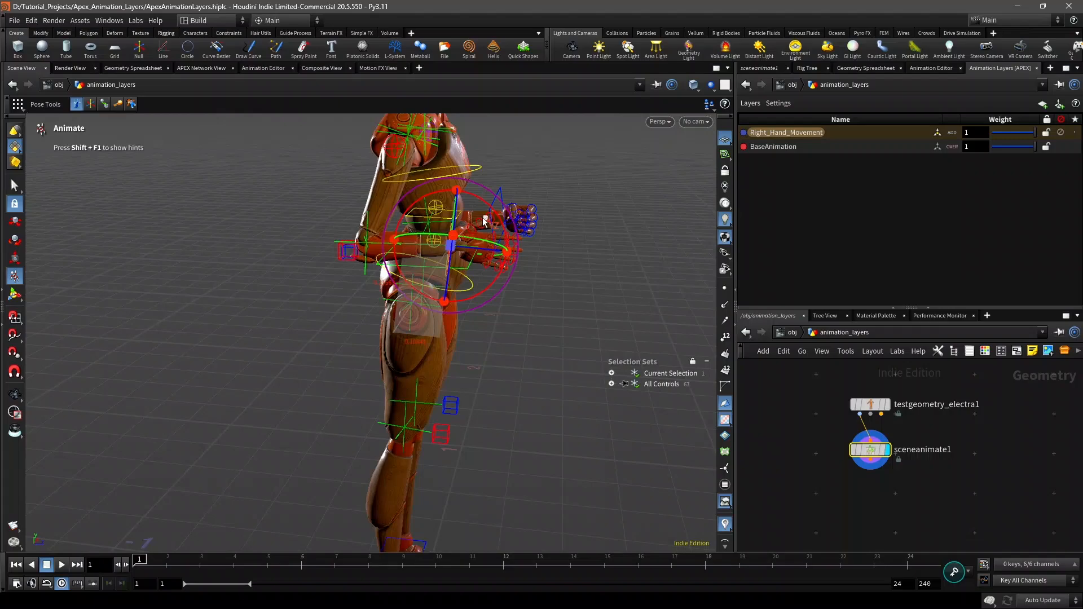
scroll(492, 407, up, 10)
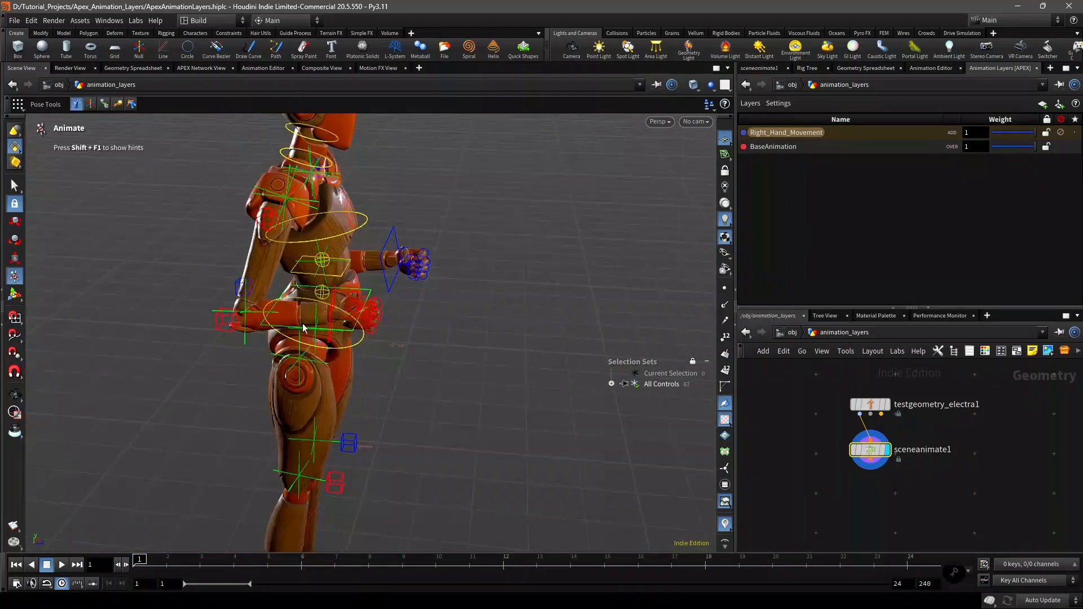
click(396, 370)
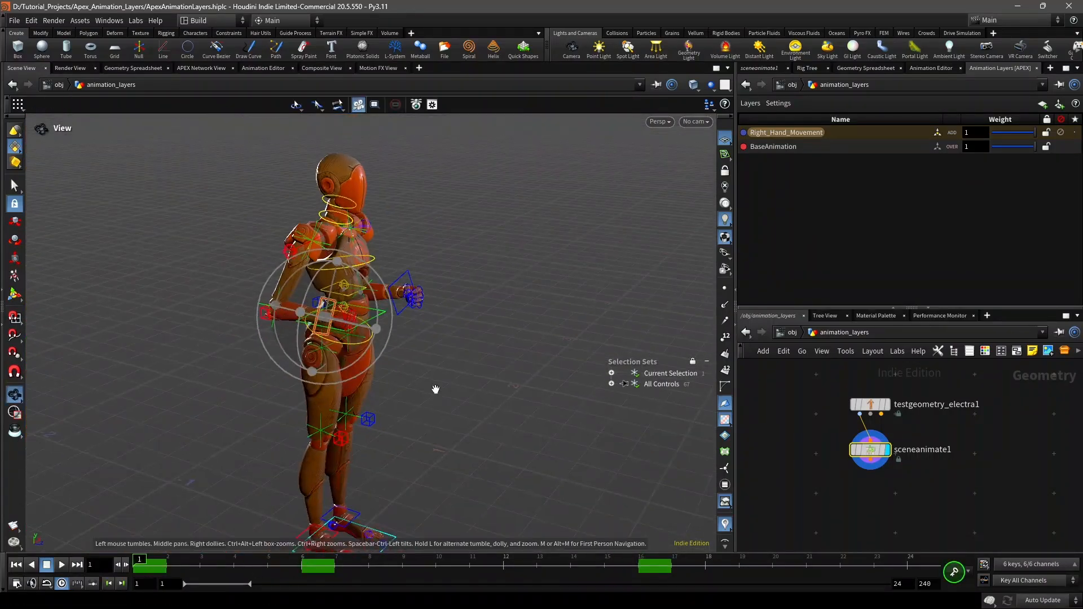
click(432, 400)
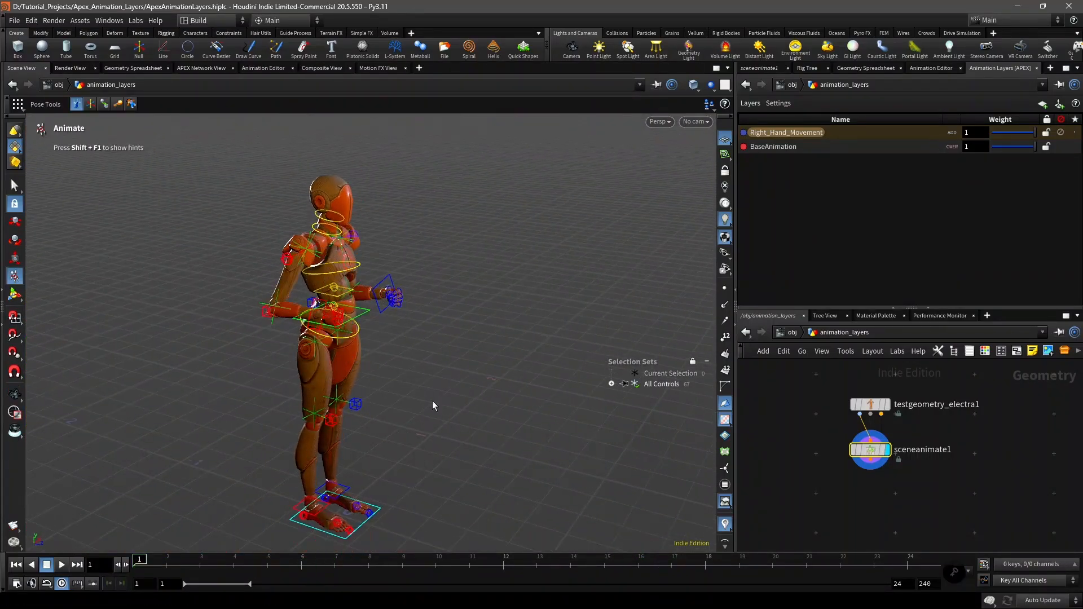
Step: Play and scrub the animation to review both arms together, and return to frame 1
click(61, 566)
drag(198, 566, 302, 564)
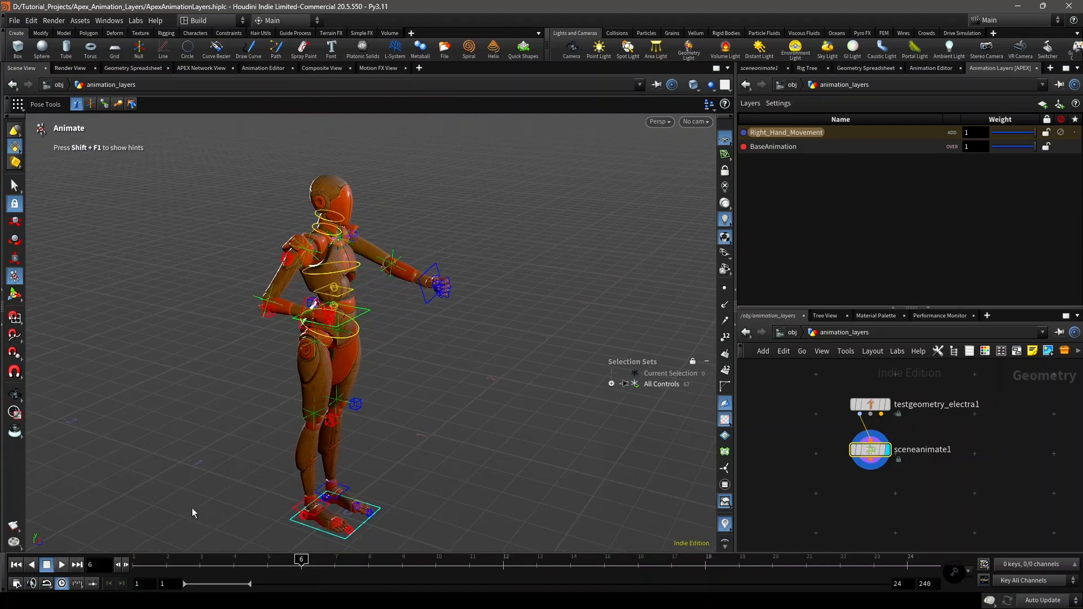
drag(187, 565, 133, 565)
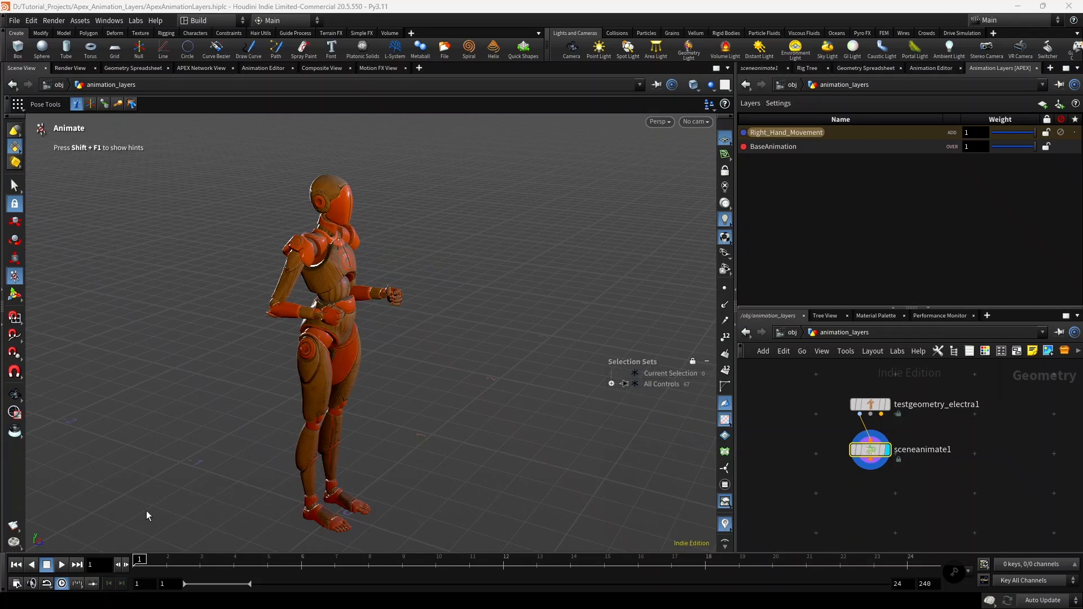
click(61, 564)
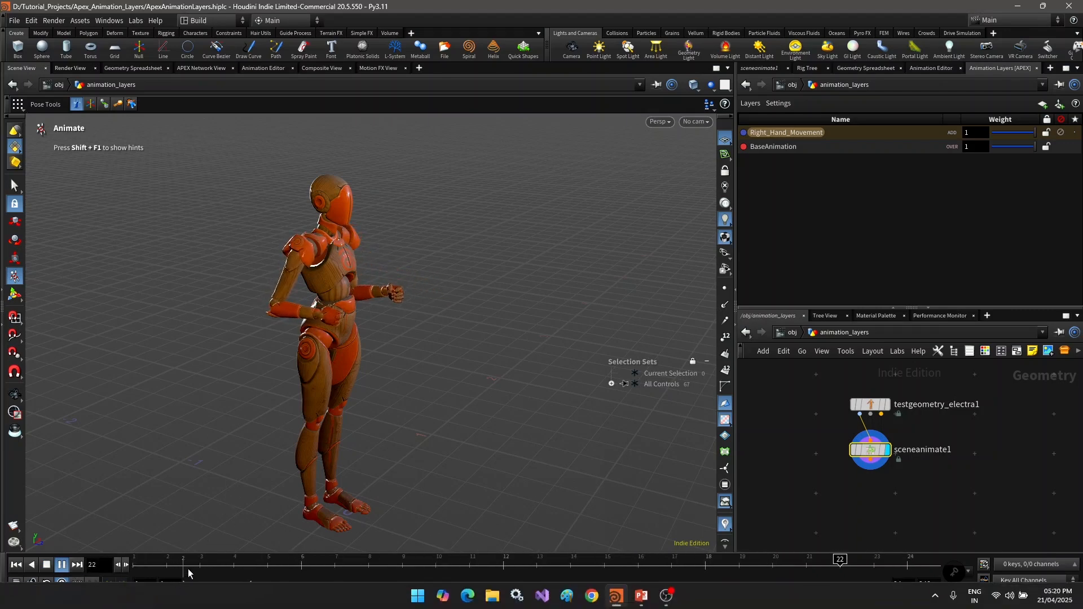
click(16, 564)
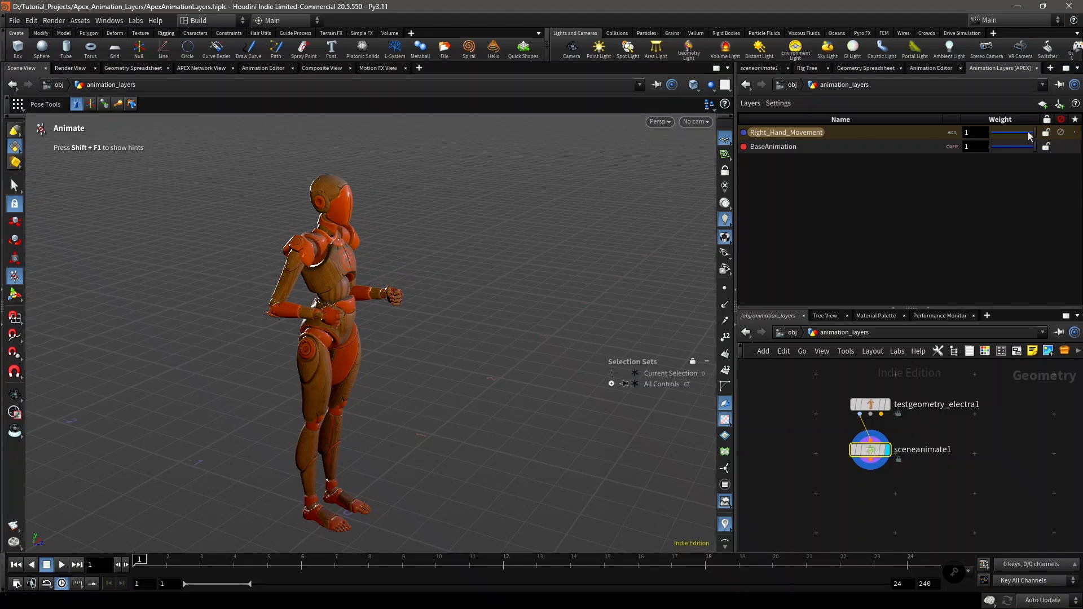
Step: Lower the Right_Hand_Movement layer's weight to 0.649 and play the animation to check the right arm
mouse_move(1030, 136)
mouse_down()
mouse_move(1002, 137)
mouse_move(1021, 138)
mouse_up()
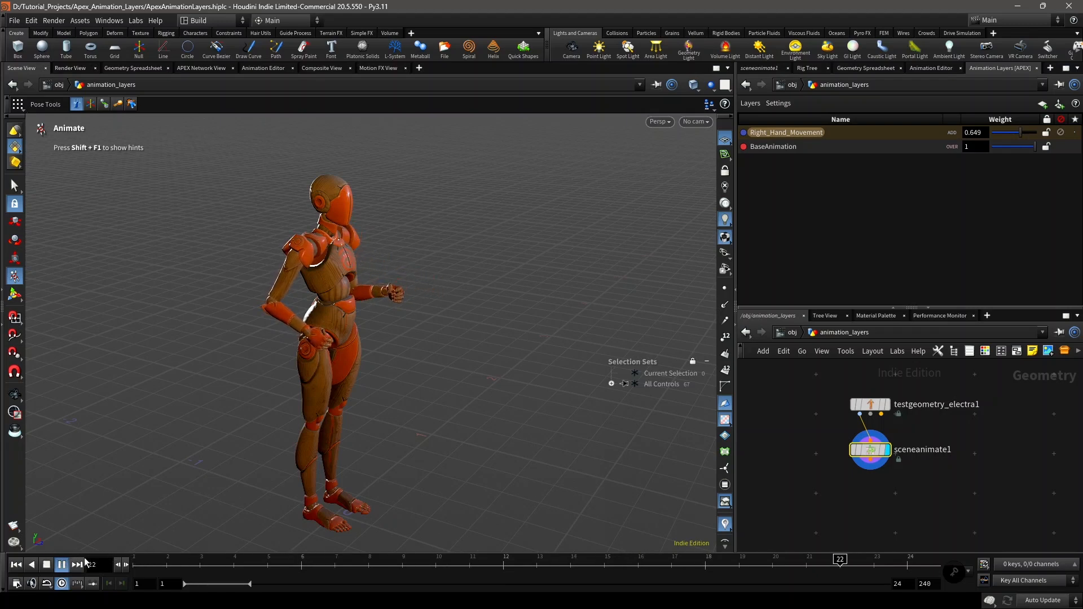
drag(182, 562, 135, 563)
click(67, 566)
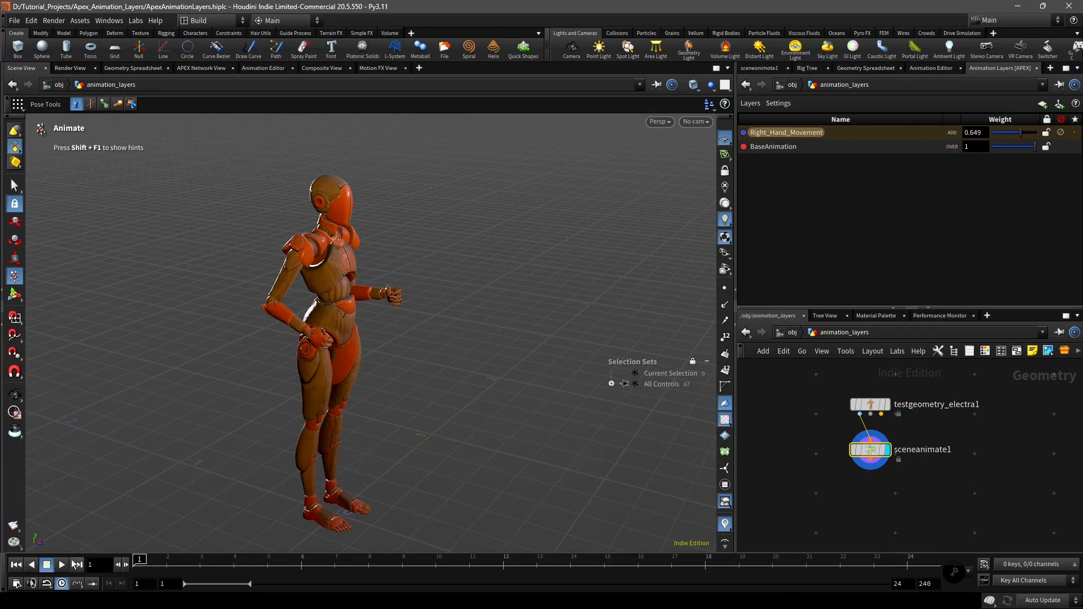
click(63, 566)
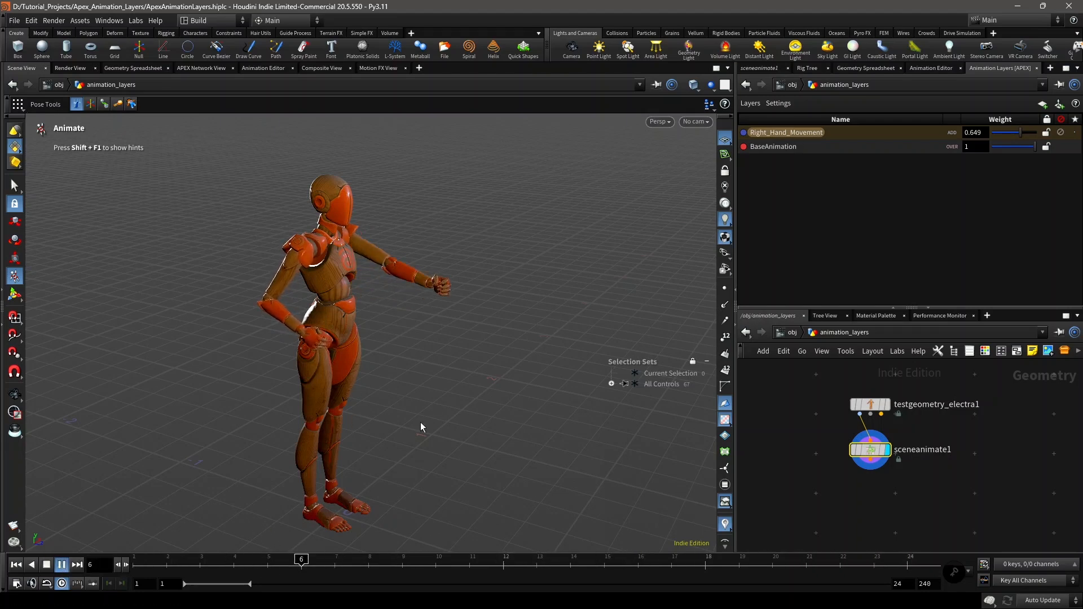
Step: Set the BaseAnimation layer's weight to 0.338 and the Right_Hand_Movement layer's weight to 0.946 during playback
click(1007, 148)
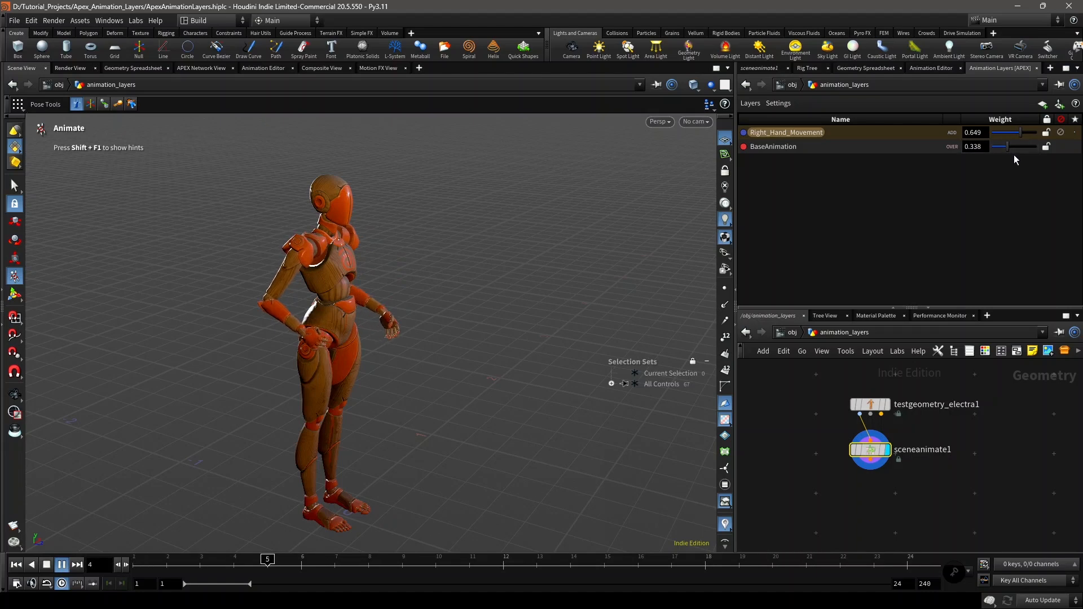
drag(1019, 133, 1033, 133)
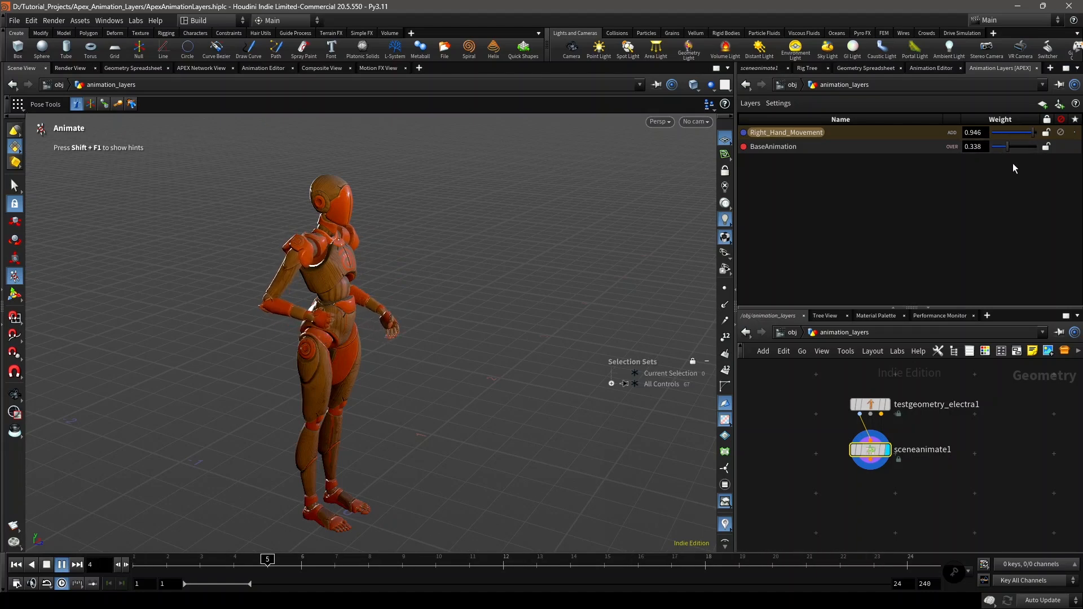
Step: Set the BaseAnimation and Right_Hand_Movement layer weights to 1, and return playback to frame 1
click(1020, 145)
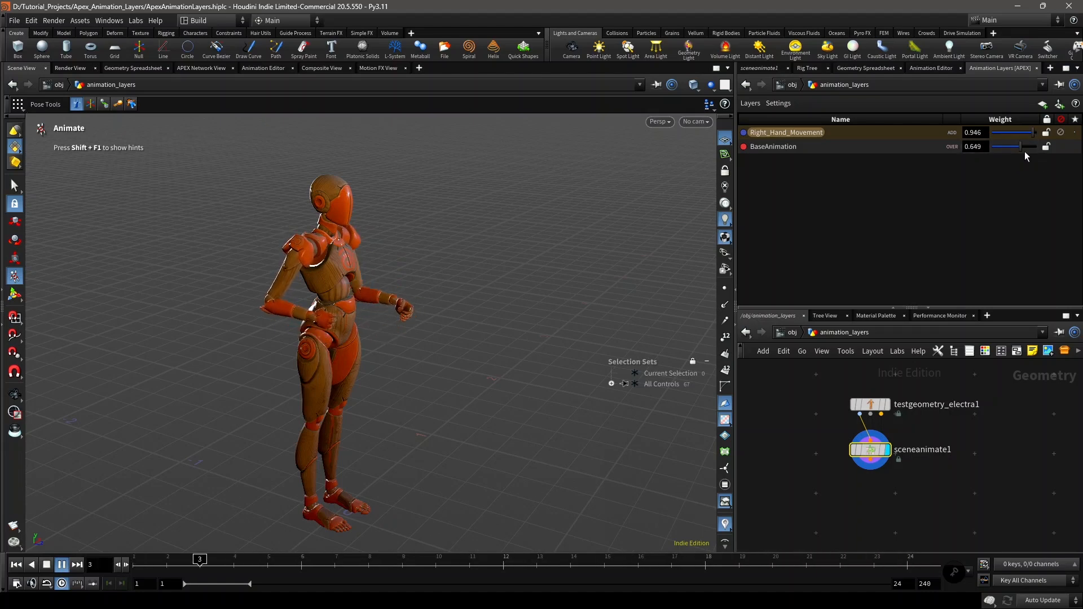
click(1030, 147)
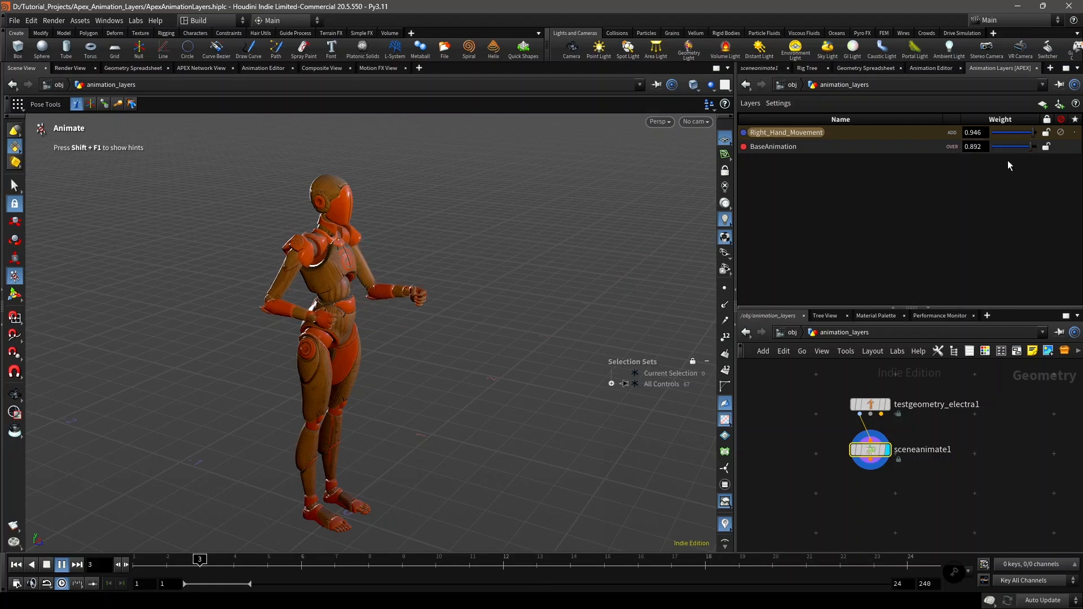
mouse_move(1030, 133)
mouse_down()
mouse_move(1006, 140)
mouse_move(1037, 132)
mouse_move(1041, 149)
mouse_up()
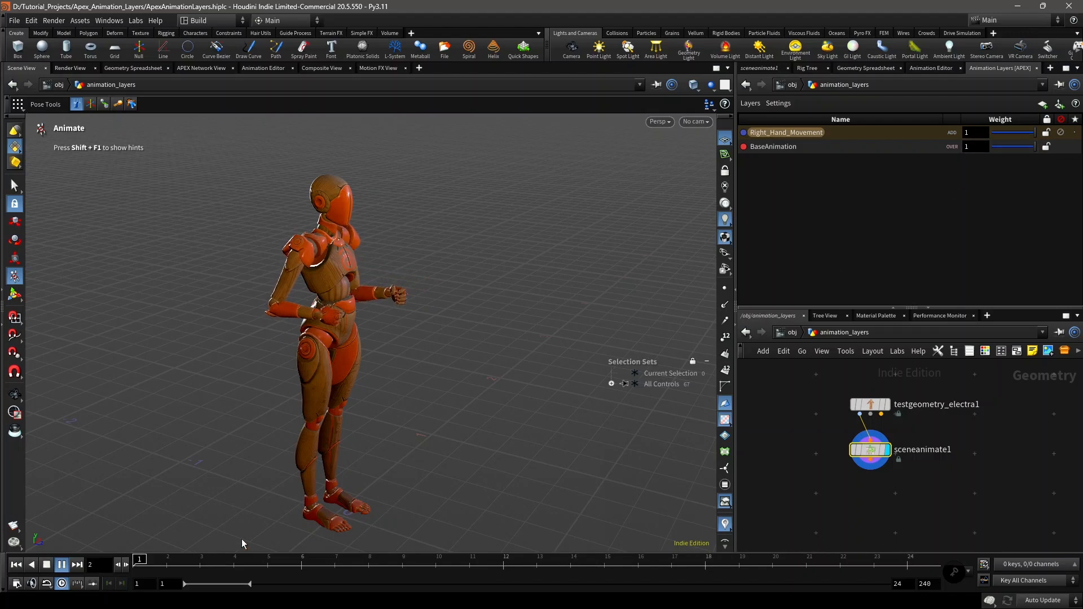
click(15, 565)
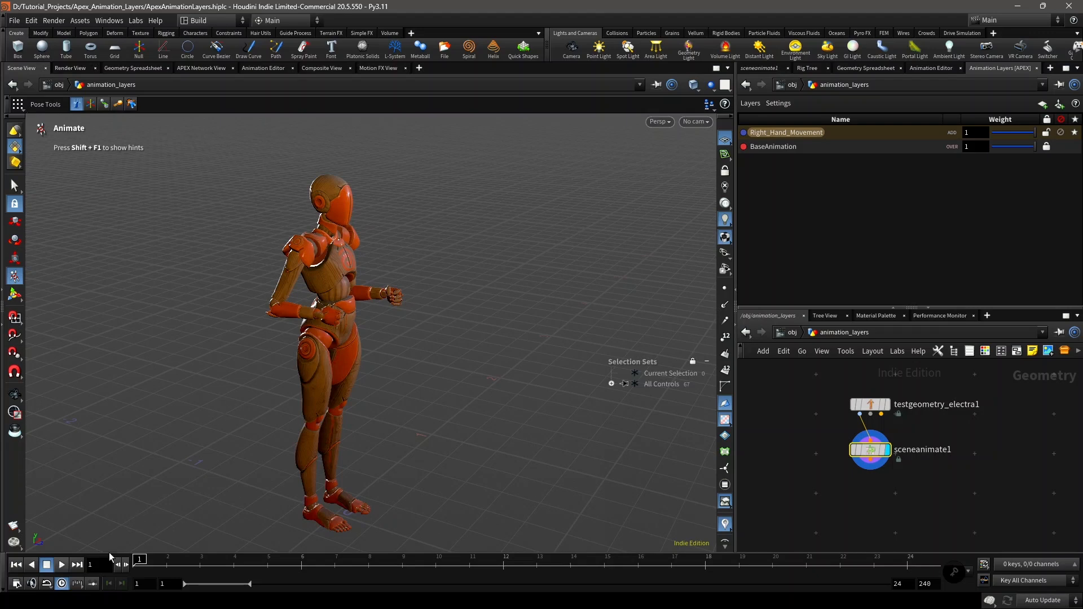
Step: Turn off solo on the Right_Hand_Movement layer and make BaseAnimation the active layer at frame 1
click(61, 567)
click(142, 563)
click(1076, 132)
click(782, 149)
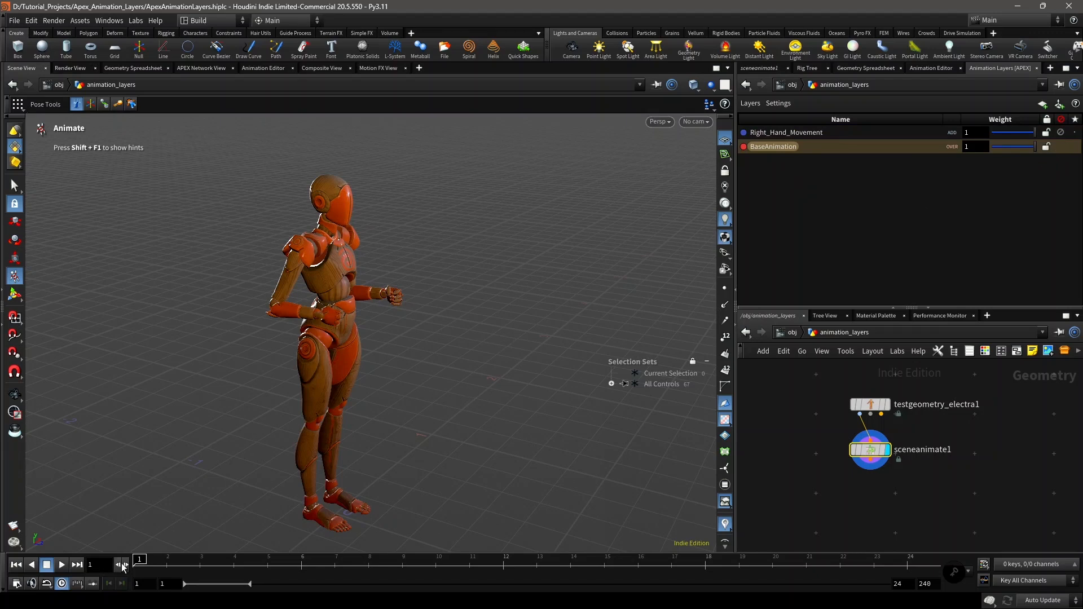
mouse_move(142, 566)
mouse_down()
mouse_move(201, 565)
mouse_move(135, 564)
mouse_up()
Step: Show all rig controls and create a new animation layer from the cog control at the character's pelvis
alt+right_drag(308, 317, 350, 308)
alt+drag(350, 308, 282, 314)
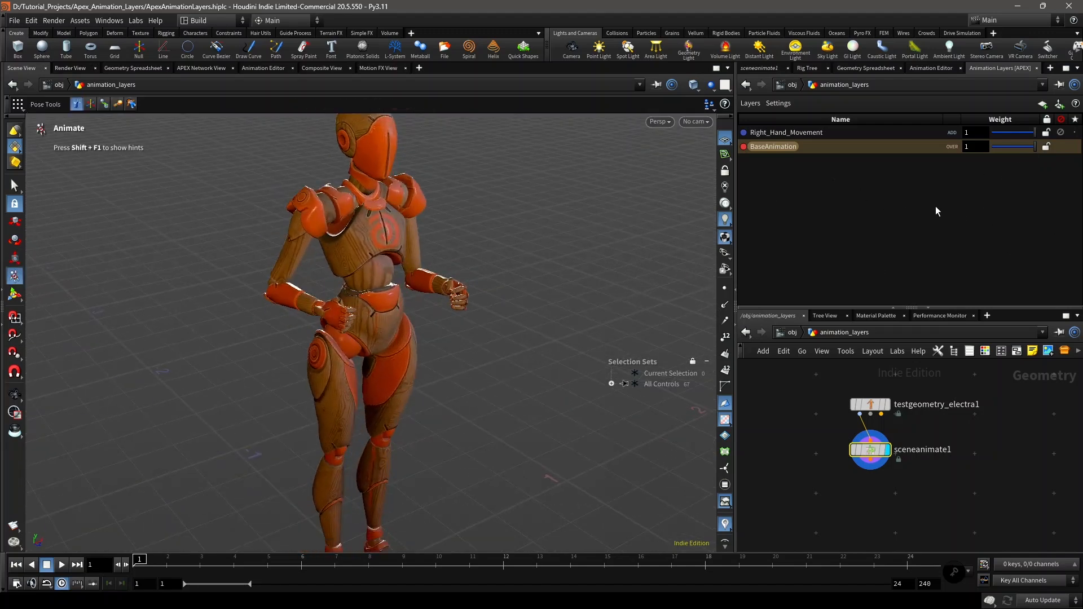
alt+right_drag(348, 284, 384, 282)
alt+middle_drag(384, 282, 343, 293)
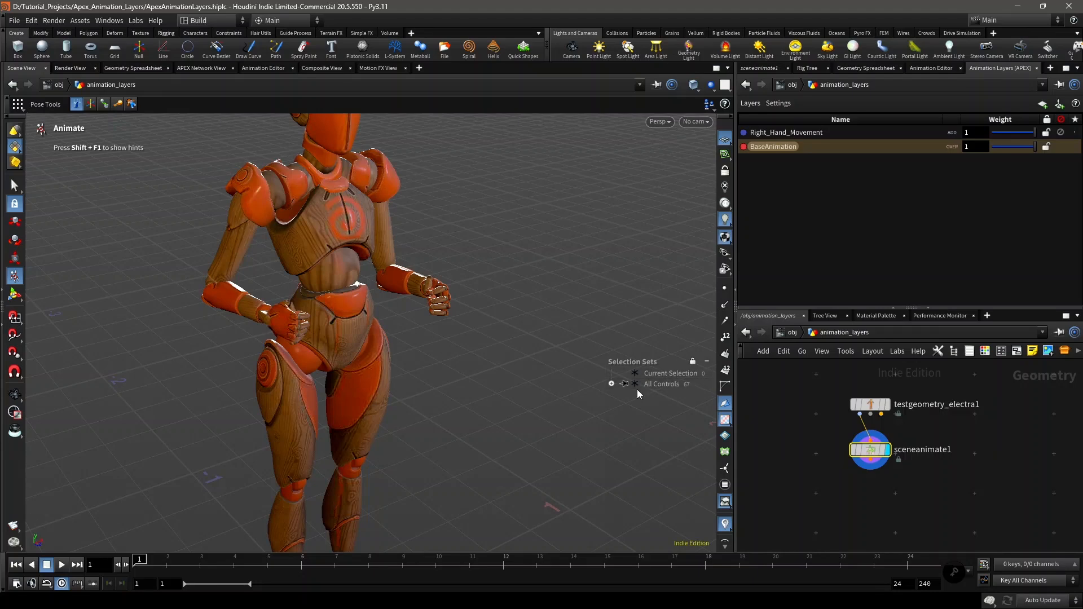
click(636, 384)
alt+right_drag(262, 295, 316, 324)
click(316, 310)
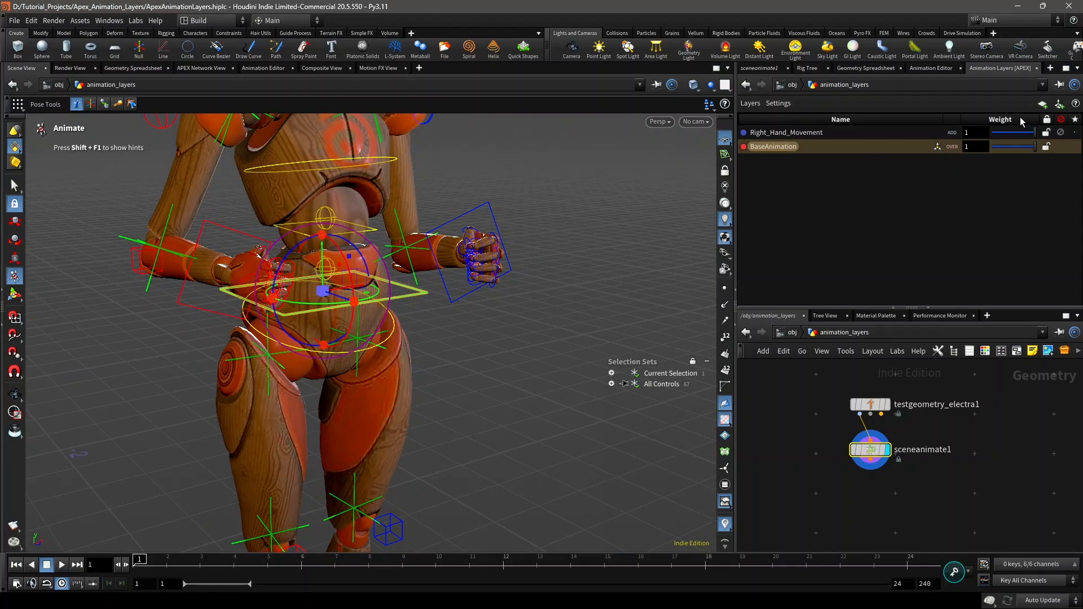
alt+drag(522, 252, 543, 307)
alt+drag(378, 334, 363, 350)
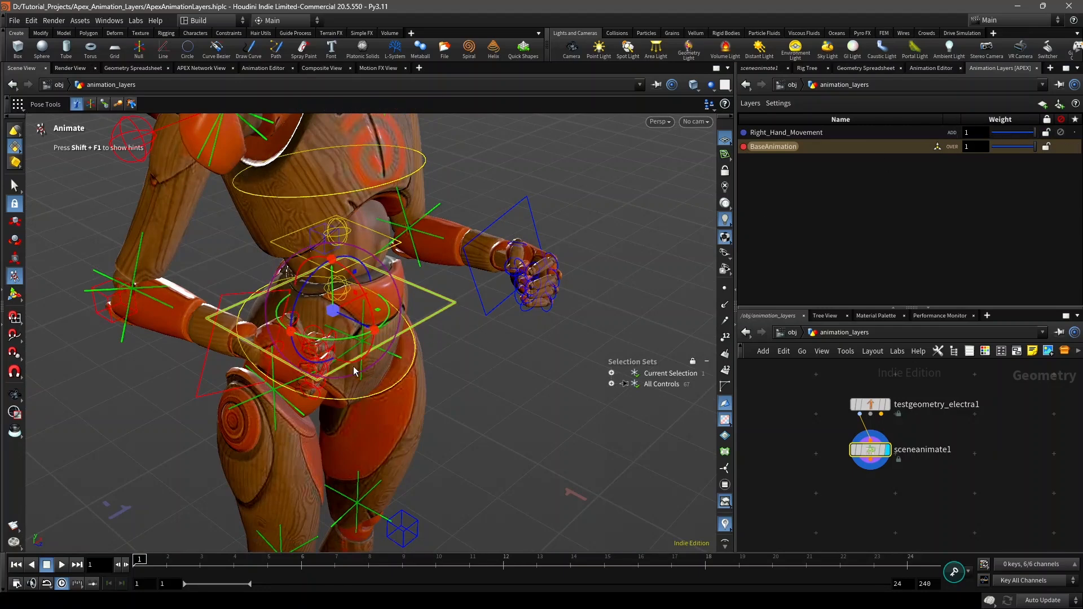
alt+drag(353, 367, 339, 336)
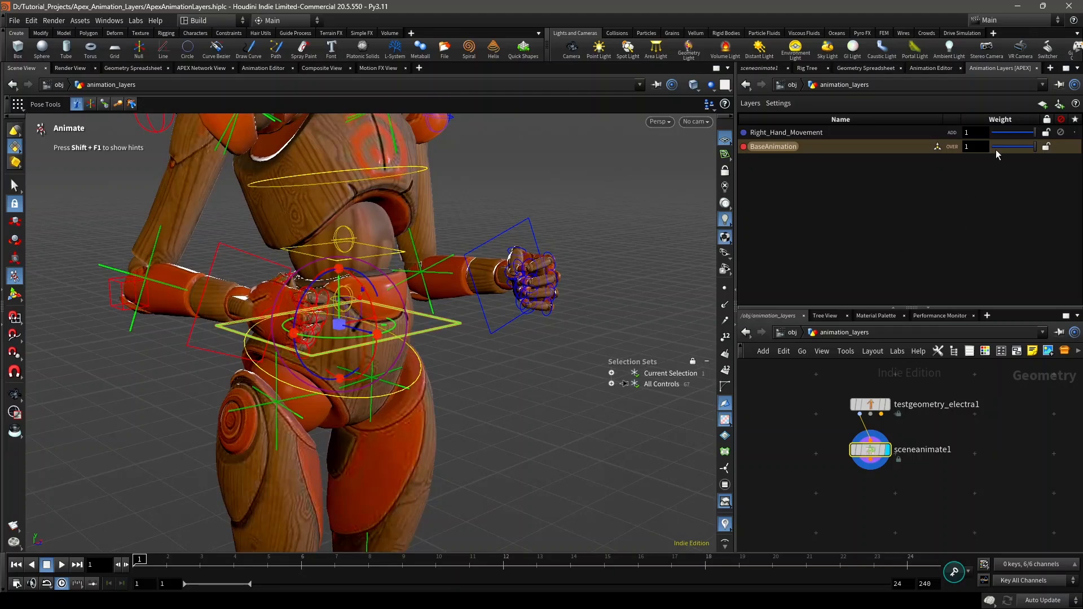
click(1060, 106)
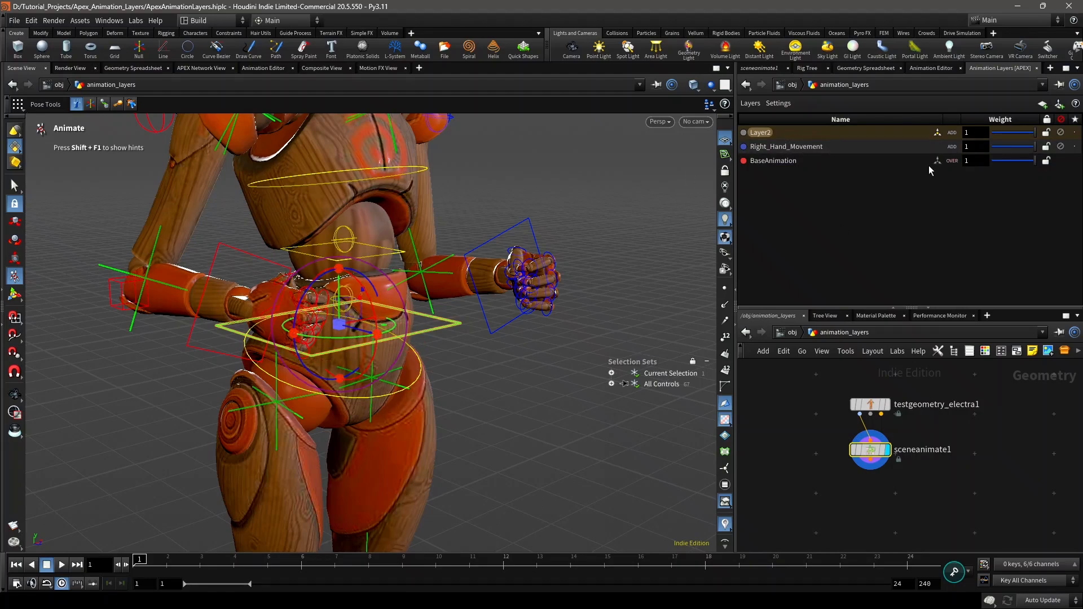
Step: Try moving the cog control on Layer2, and undo the move
mouse_move(399, 270)
alt+mouse_down()
mouse_move(382, 314)
mouse_move(398, 309)
mouse_move(375, 278)
mouse_move(386, 284)
alt+mouse_up()
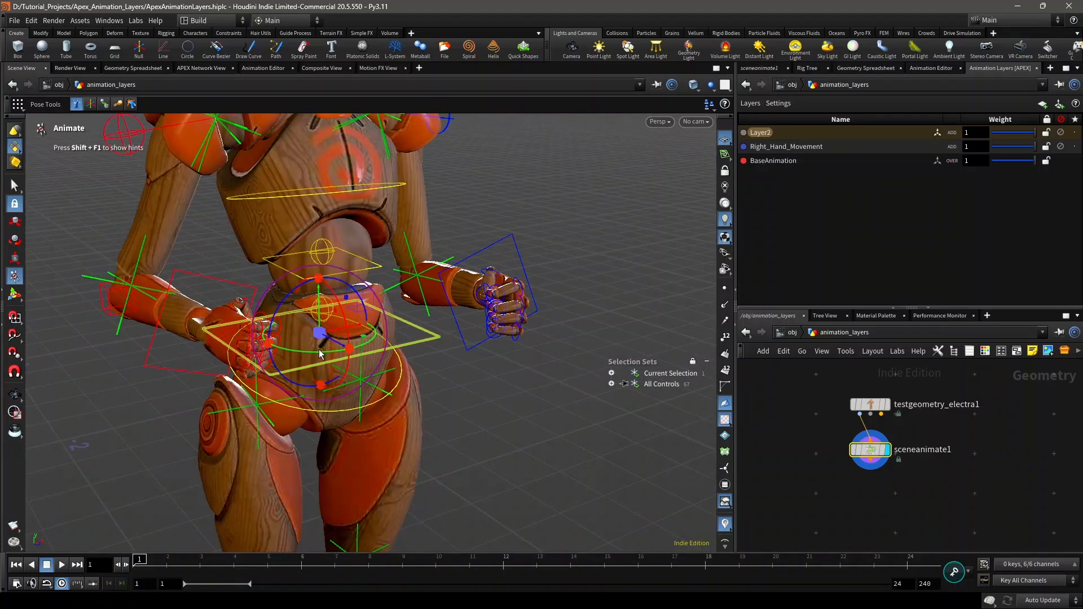
mouse_move(319, 354)
mouse_down()
mouse_move(291, 299)
mouse_move(333, 342)
mouse_move(320, 334)
mouse_up()
key(ctrl+z)
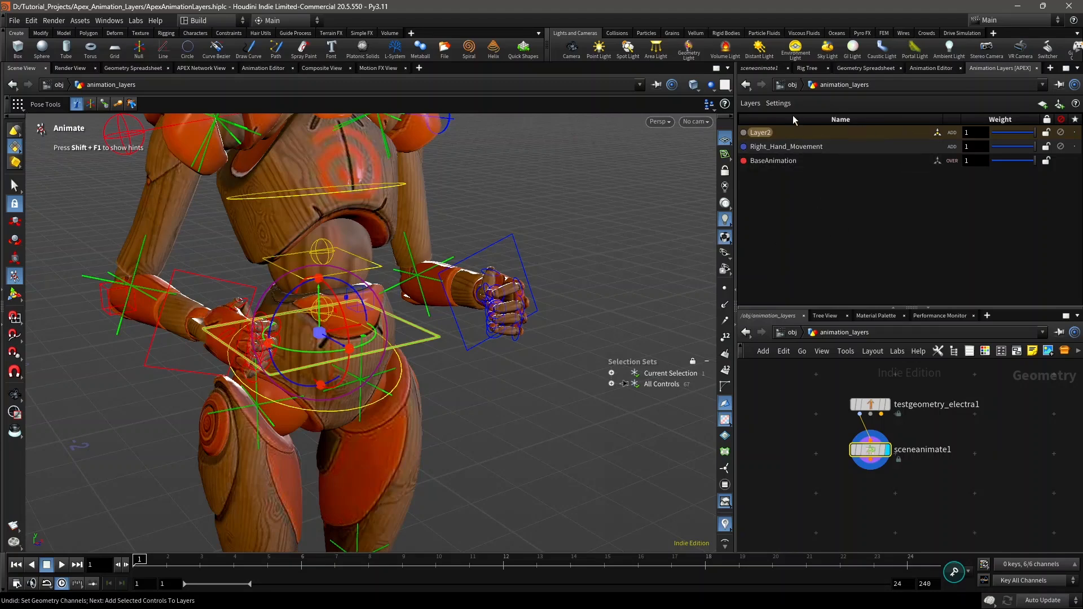
Step: Show the layer membership list and remove the cog_t parameter from Layer2
click(779, 102)
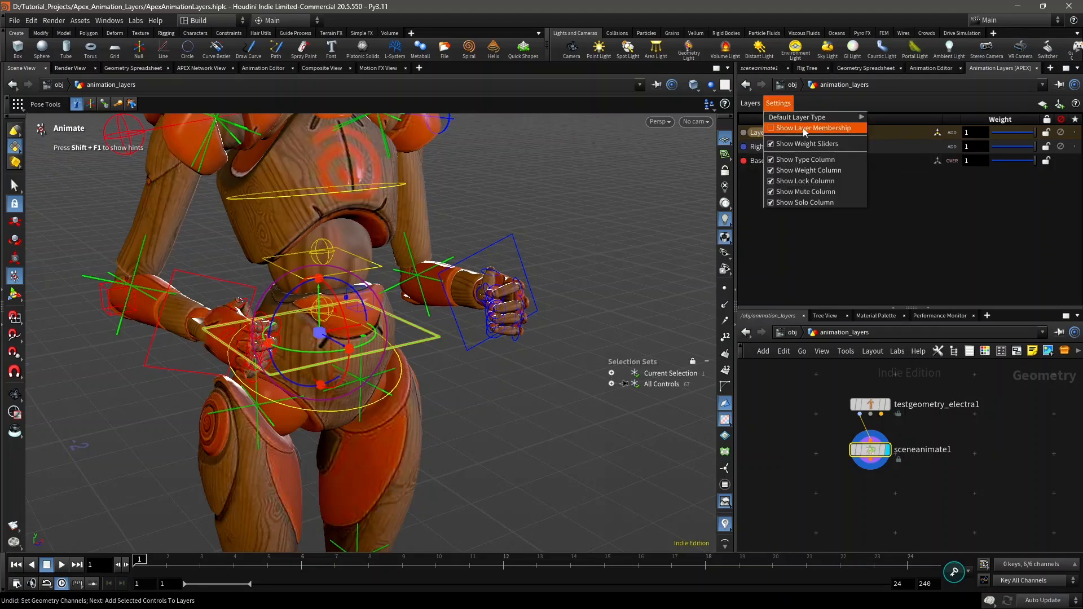
click(823, 129)
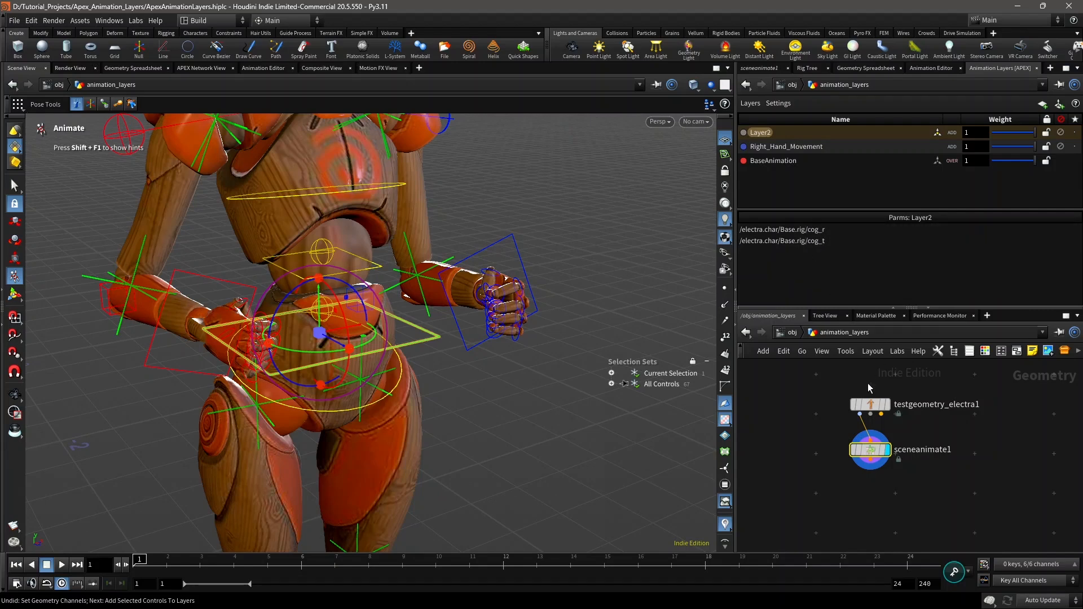
right_click(807, 242)
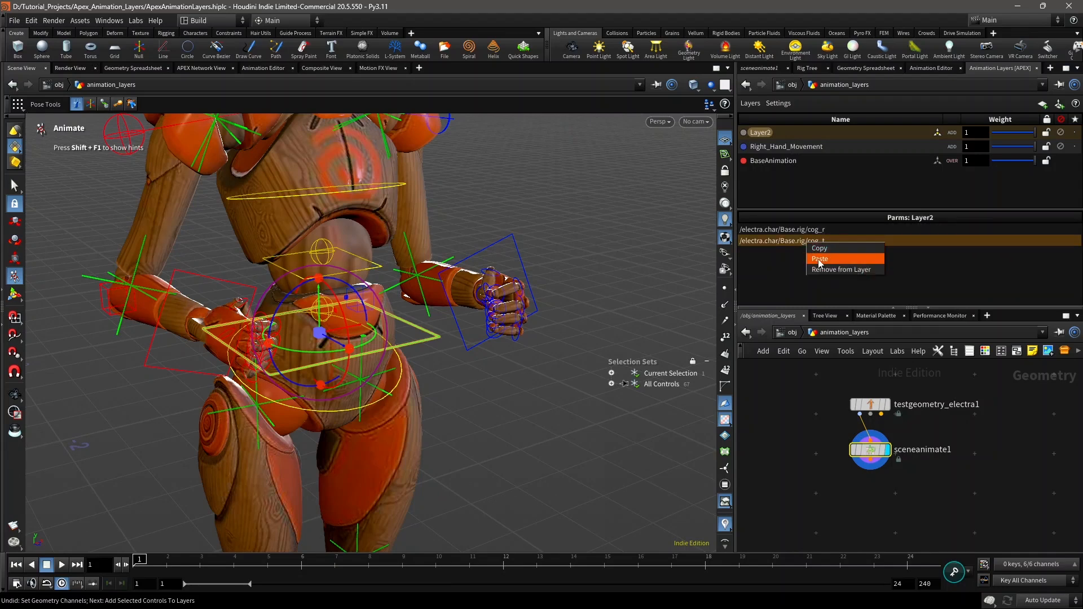
click(819, 259)
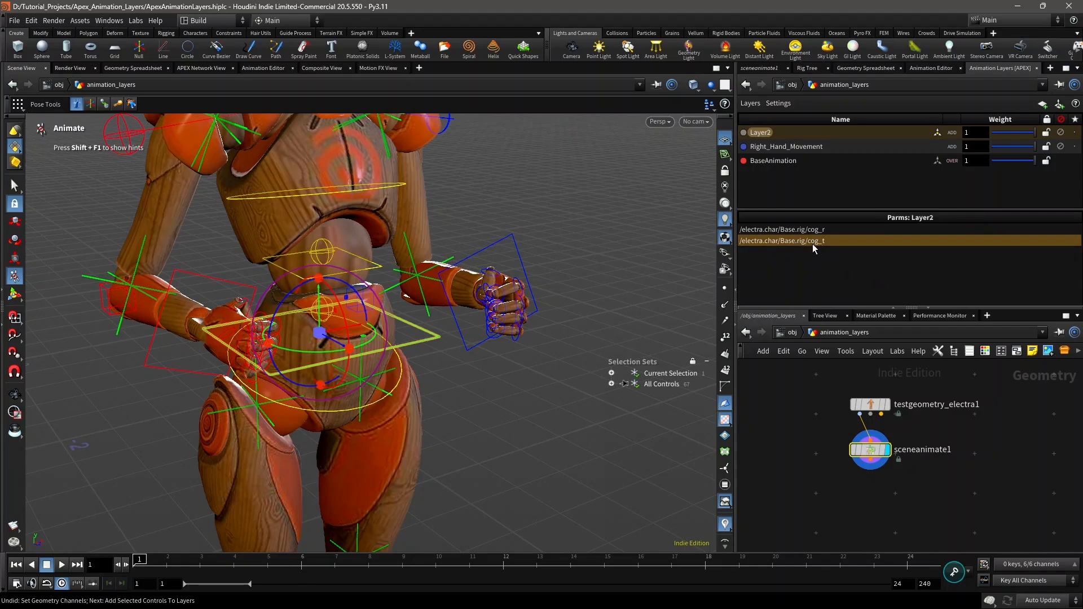
right_click(810, 242)
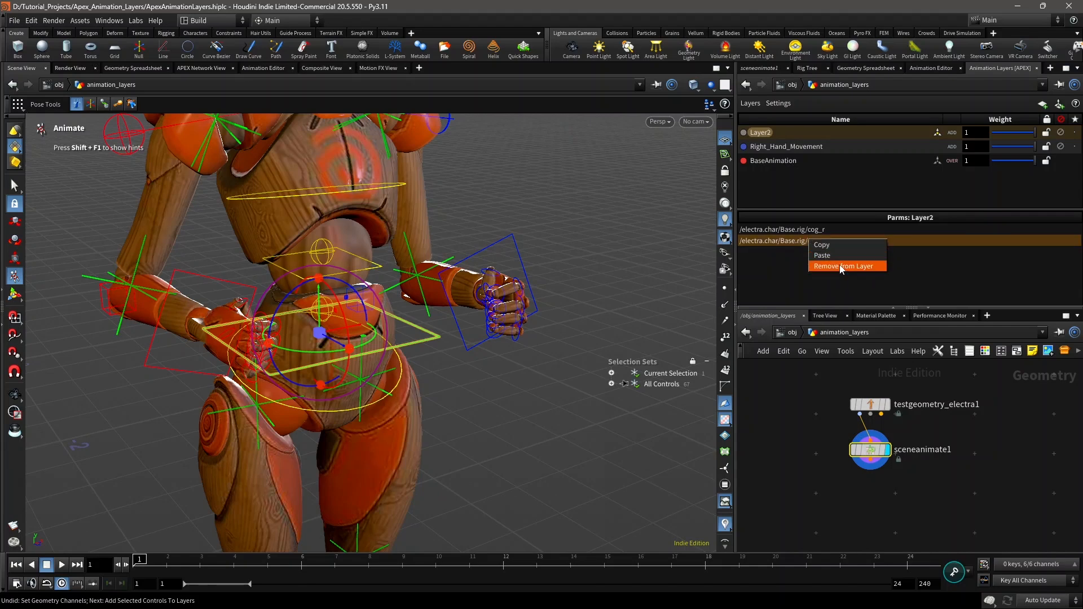
click(838, 266)
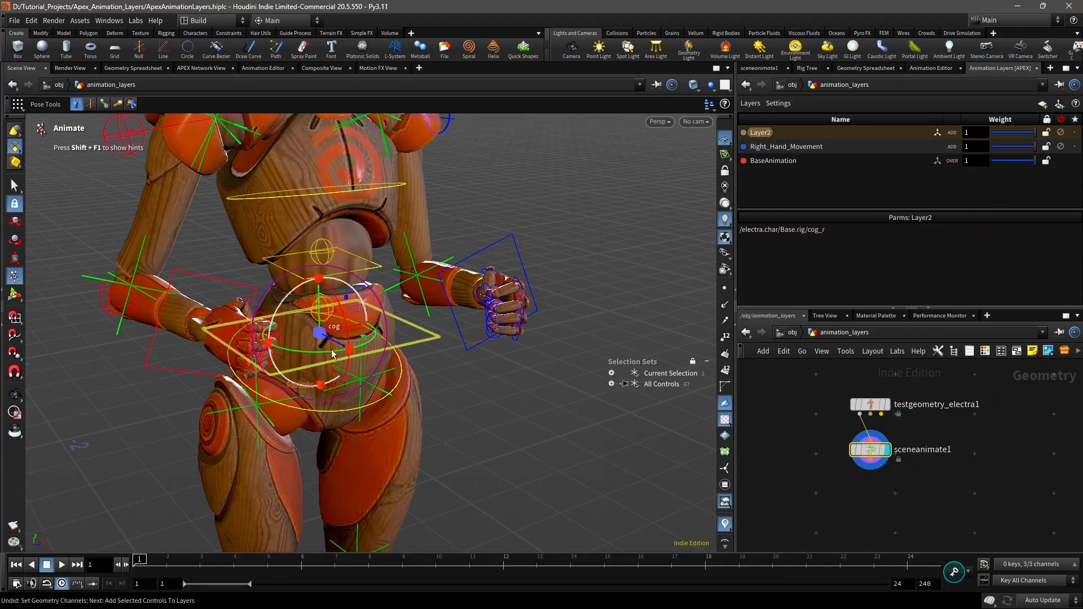
Step: Try moving the cog control twice with only cog_r assigned to Layer2, undoing each move
drag(332, 340, 401, 368)
key(ctrl+z)
drag(320, 338, 414, 363)
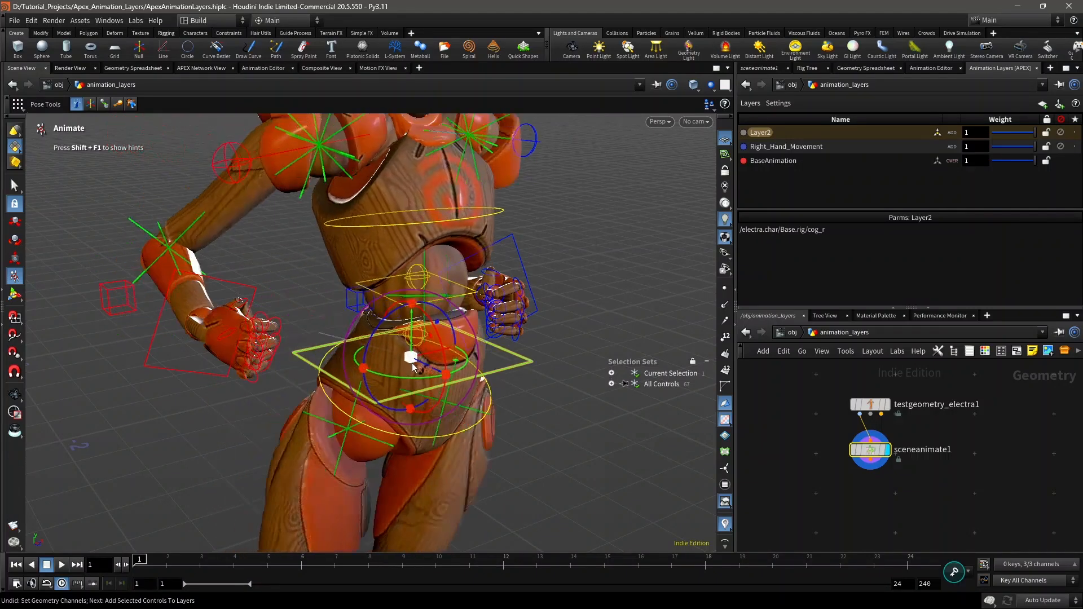
key(ctrl+z)
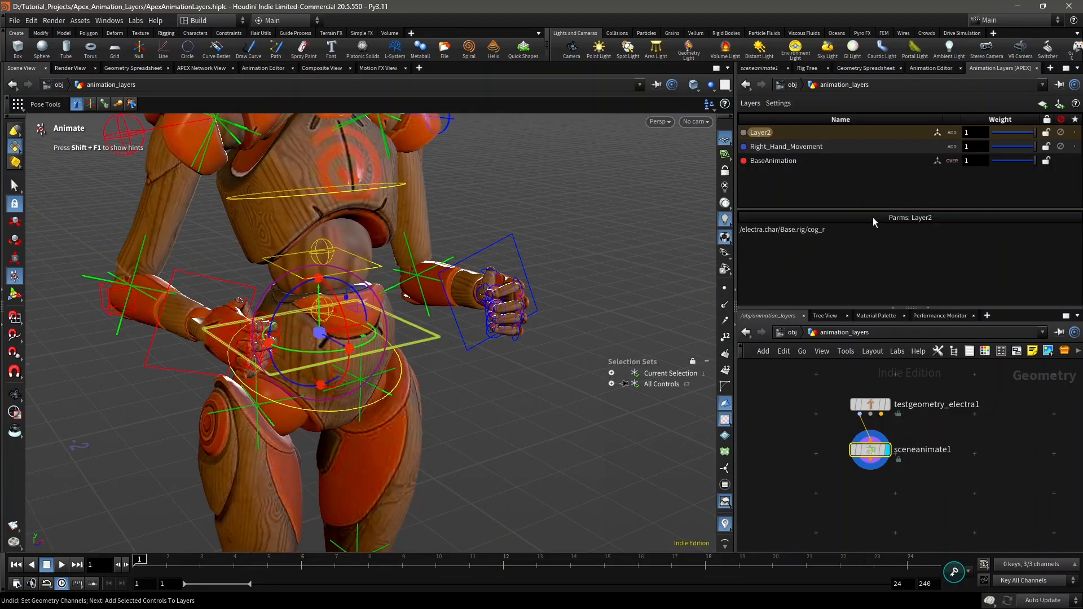
key(Escape)
Step: Scrub and play the animation to review the character's motion, and return to frame 1
drag(253, 430, 367, 350)
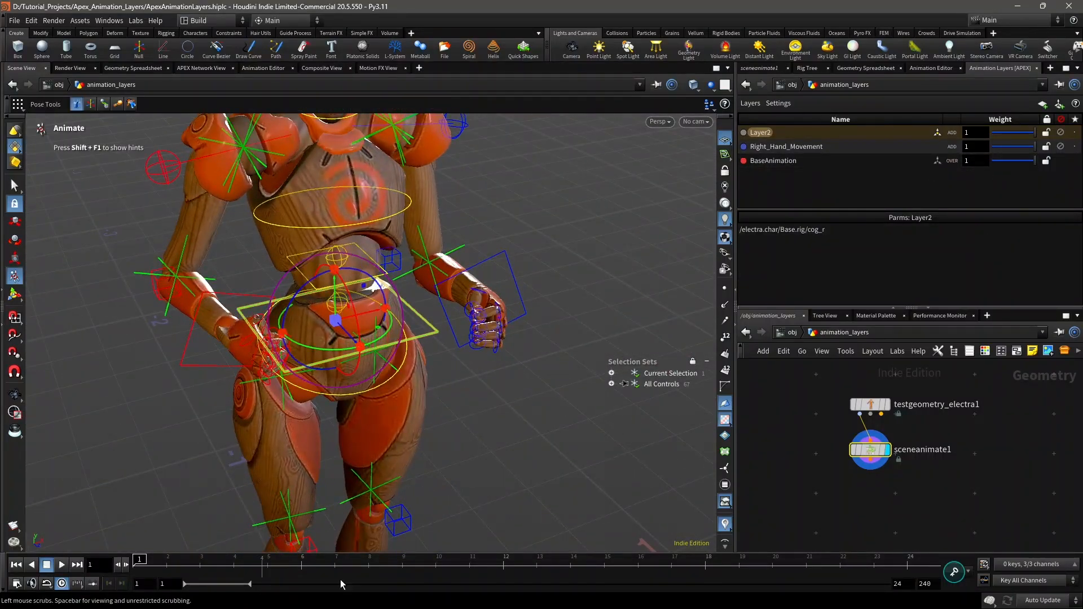
click(303, 566)
click(333, 350)
click(332, 350)
drag(332, 350, 311, 348)
drag(601, 569, 660, 571)
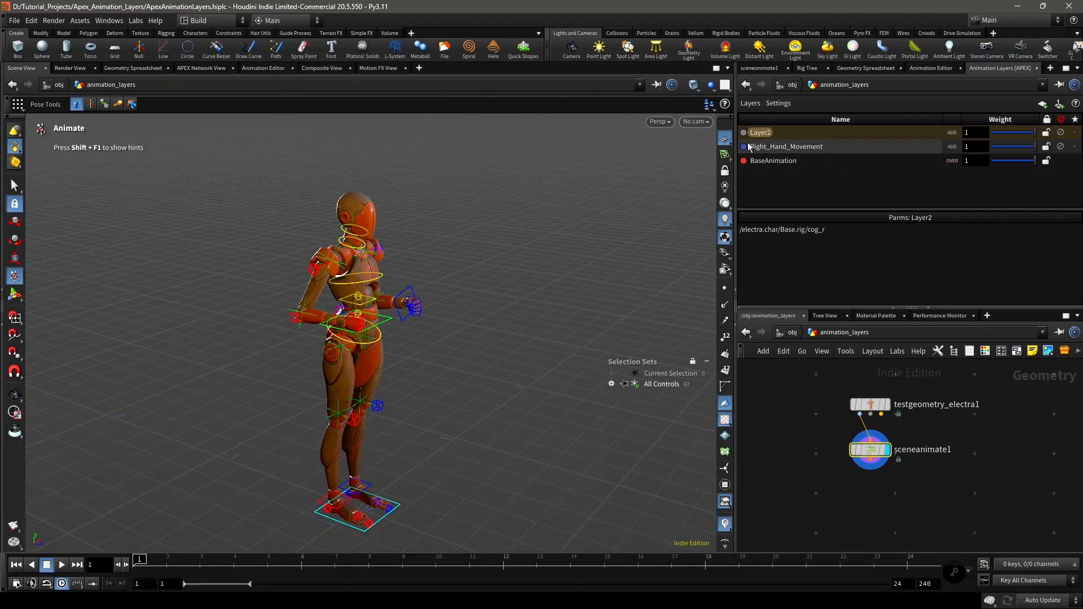
click(62, 564)
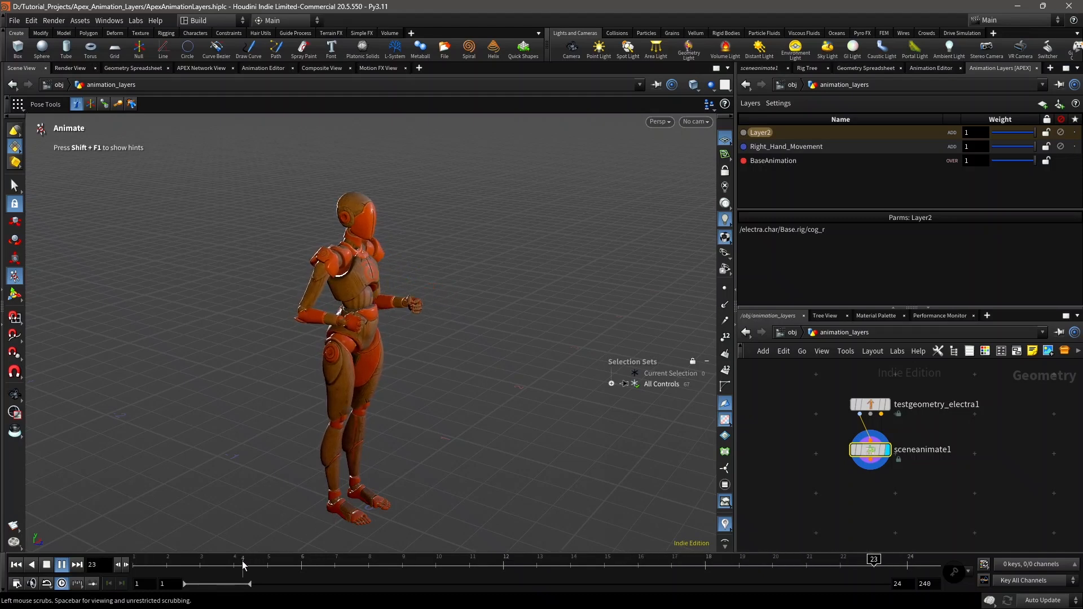
click(47, 565)
click(59, 565)
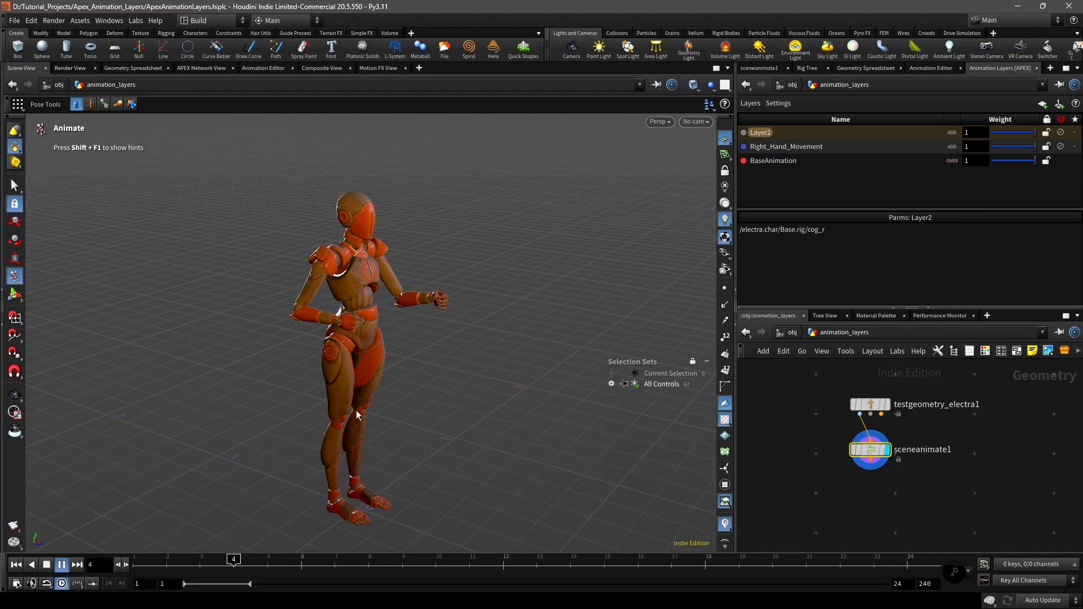
click(46, 565)
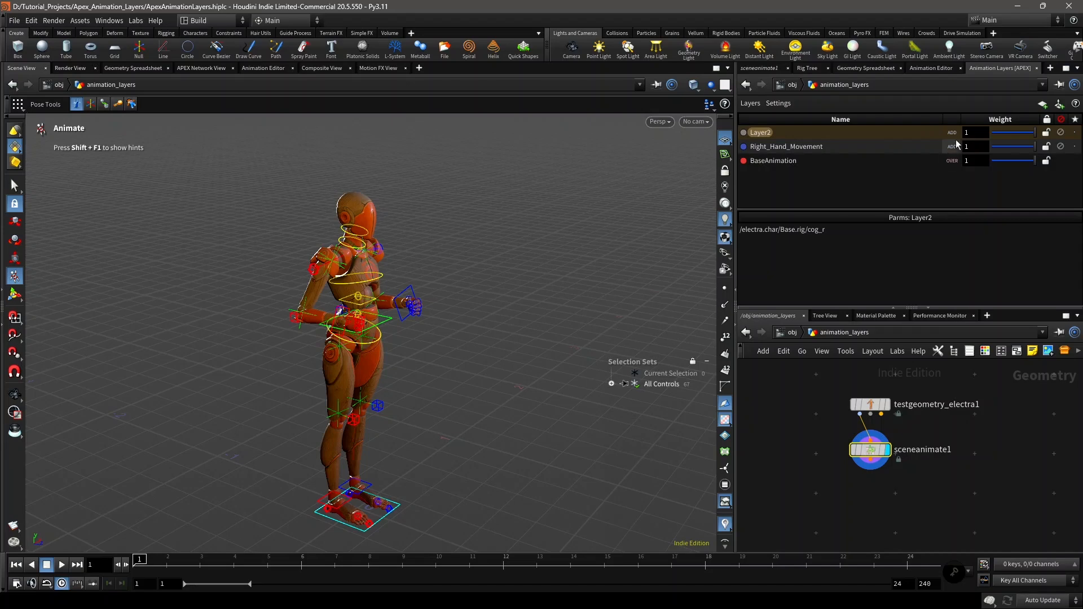
Step: Look through Layer2's layer options, and list the parameters that belong to the BaseAnimation layer
click(934, 144)
click(932, 133)
right_click(940, 131)
click(927, 131)
right_click(931, 134)
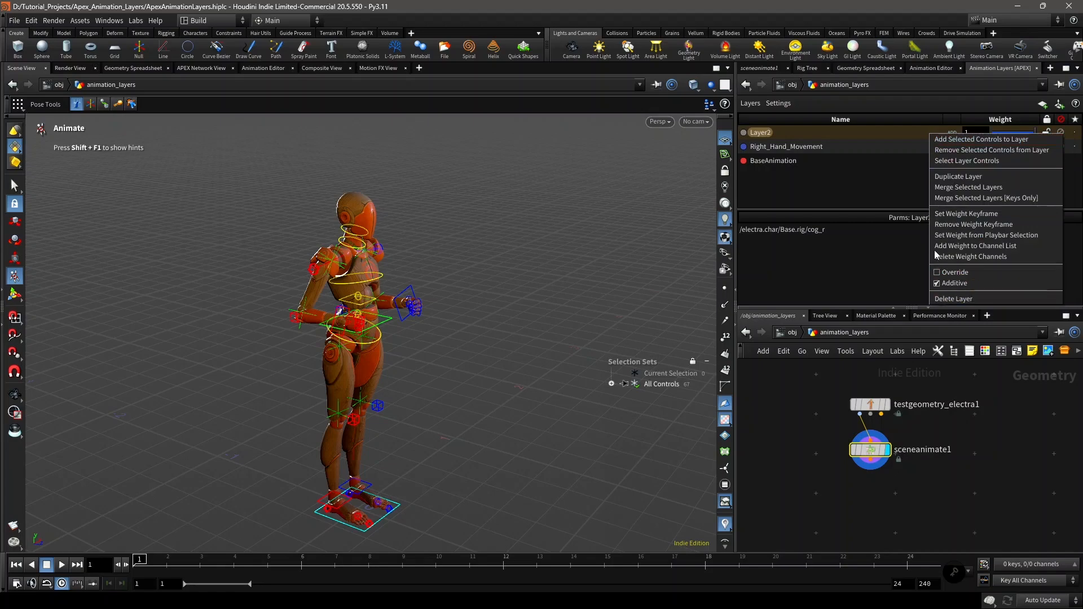
click(926, 189)
click(937, 162)
alt+right_drag(408, 295, 439, 300)
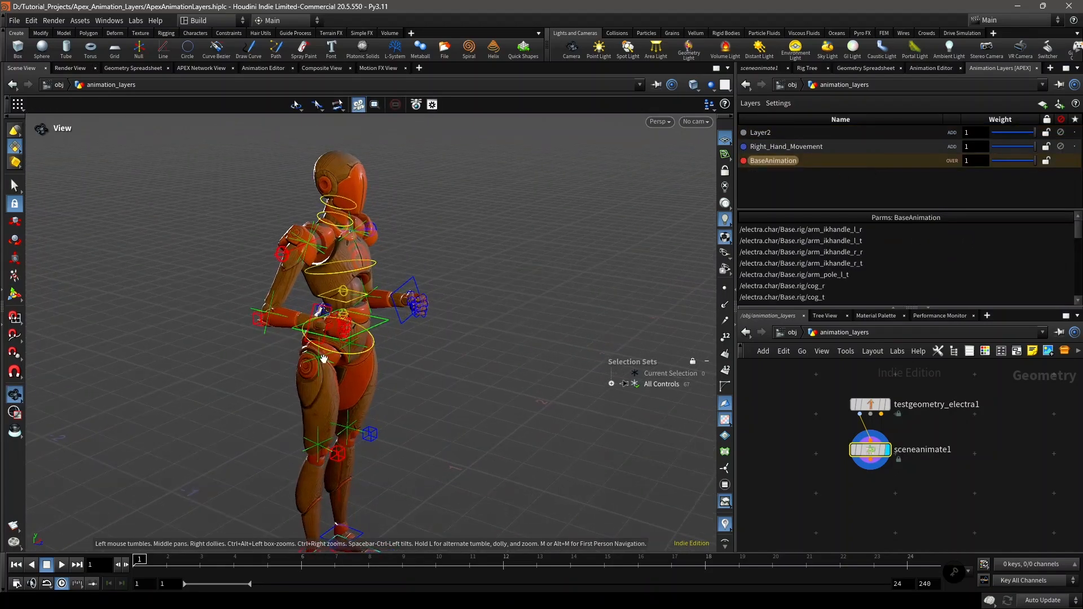
alt+right_drag(321, 358, 350, 314)
mouse_move(350, 314)
alt+mouse_down()
mouse_move(305, 350)
mouse_move(350, 346)
mouse_move(299, 338)
mouse_move(353, 318)
mouse_move(339, 322)
alt+mouse_up()
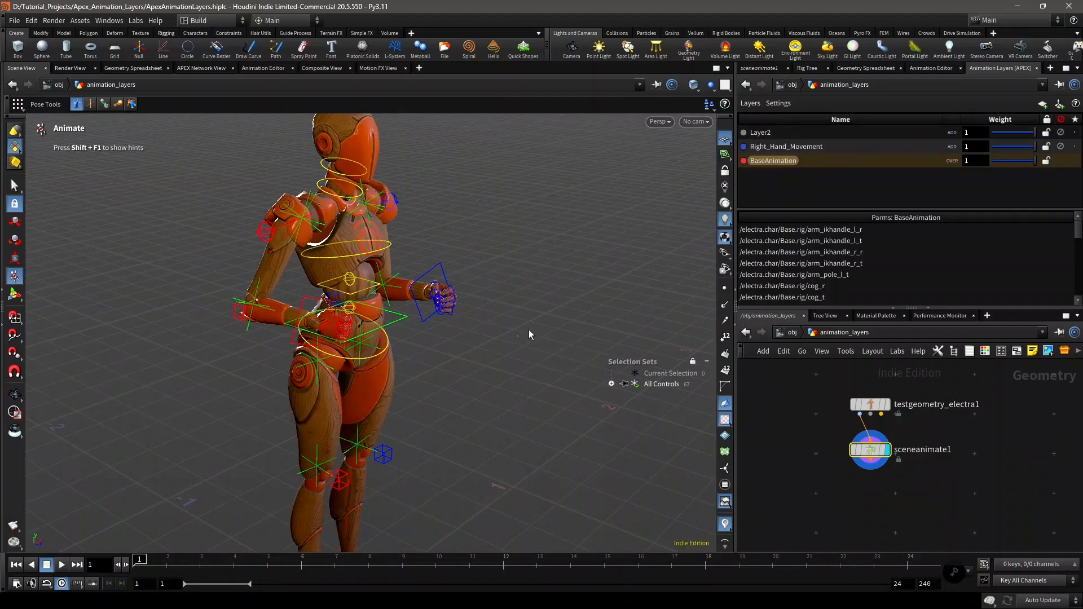
Step: Rename Layer2 as Cog_Rotation
double_click(760, 132)
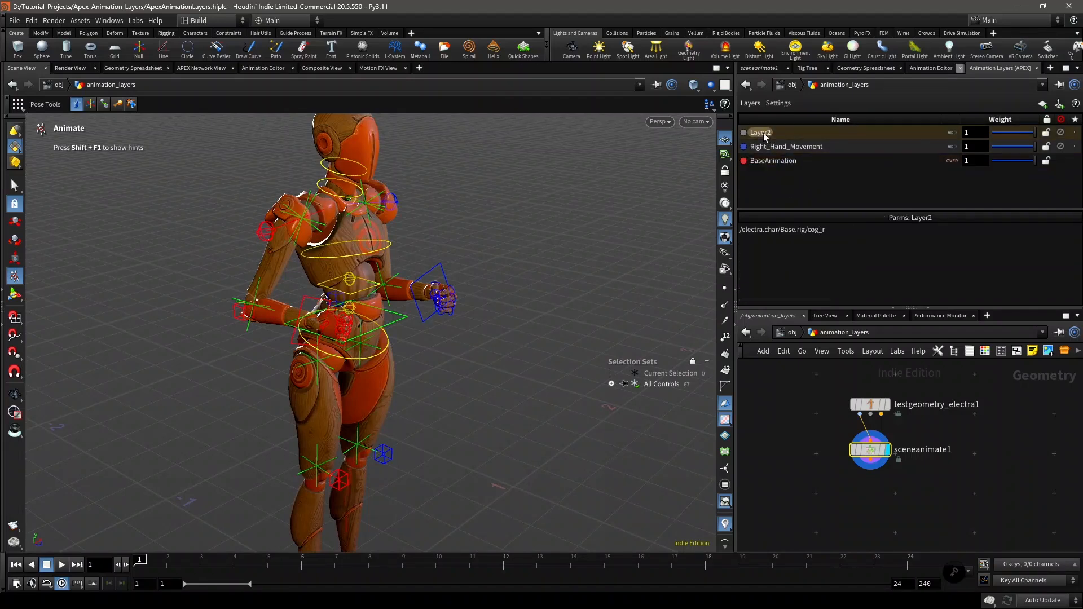
click(763, 133)
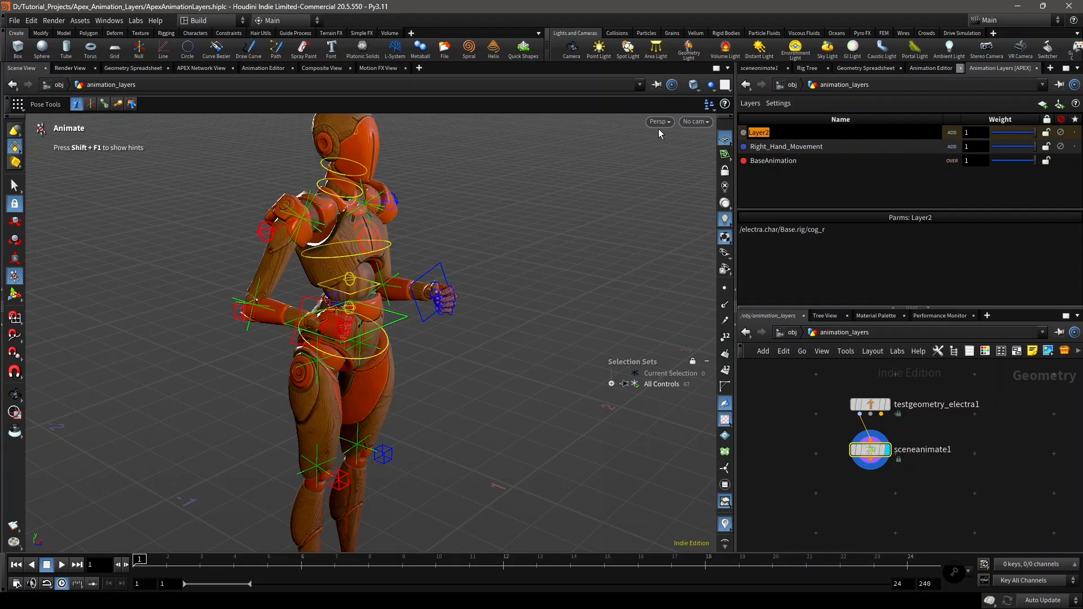
text(Cog_Rotation)
key(Return)
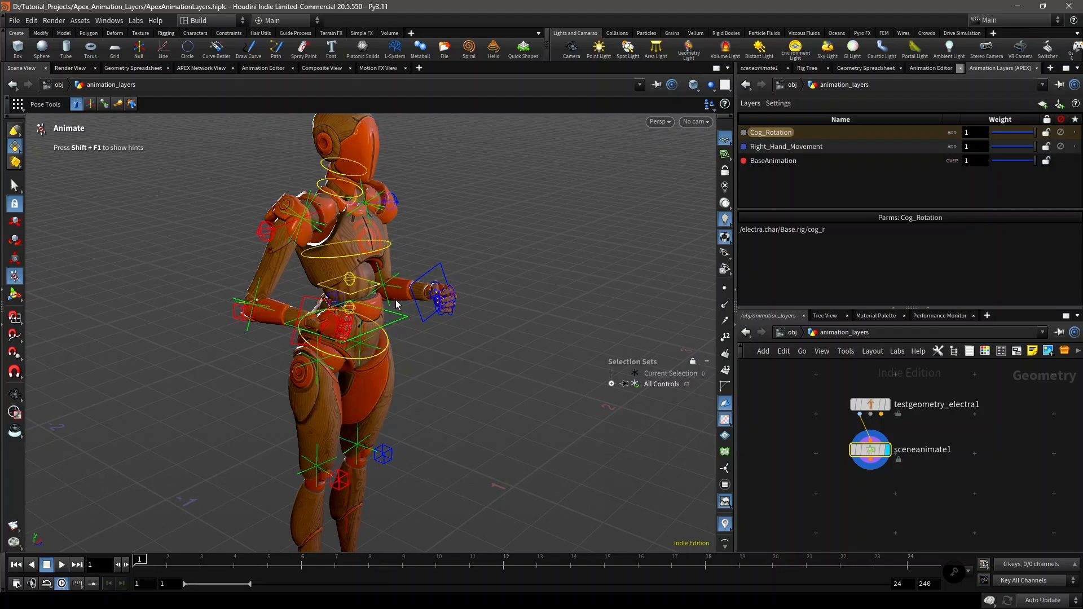
Step: Create a new animation layer from the arm_ikhandle_r control at the right wrist
scroll(396, 305, up, 5)
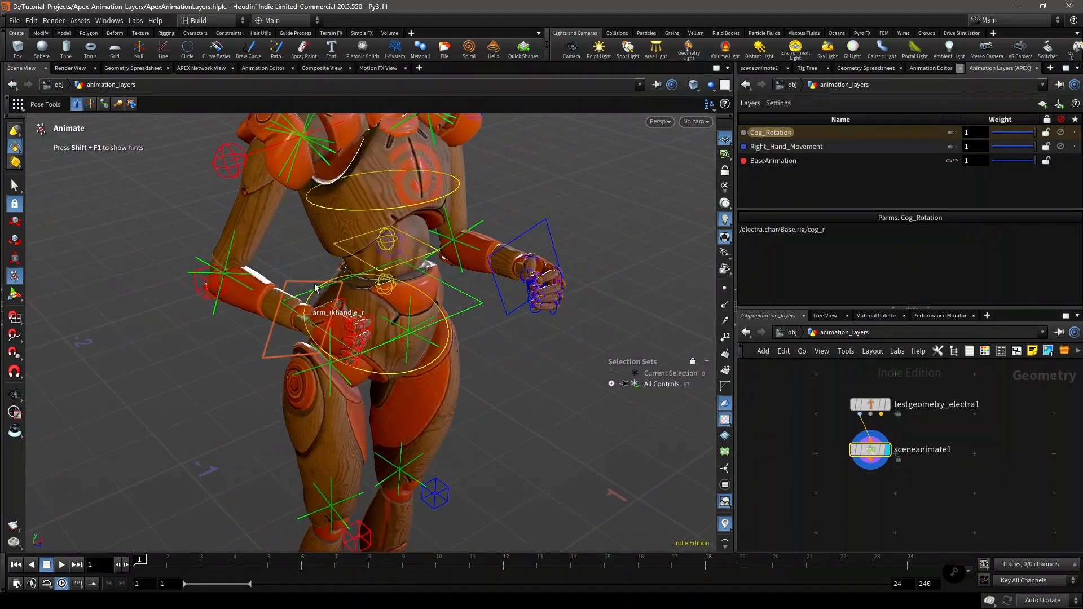
click(309, 285)
scroll(310, 288, up, 2)
mouse_move(310, 288)
alt+mouse_down()
mouse_move(317, 300)
mouse_move(364, 304)
mouse_move(303, 297)
mouse_move(319, 299)
alt+mouse_up()
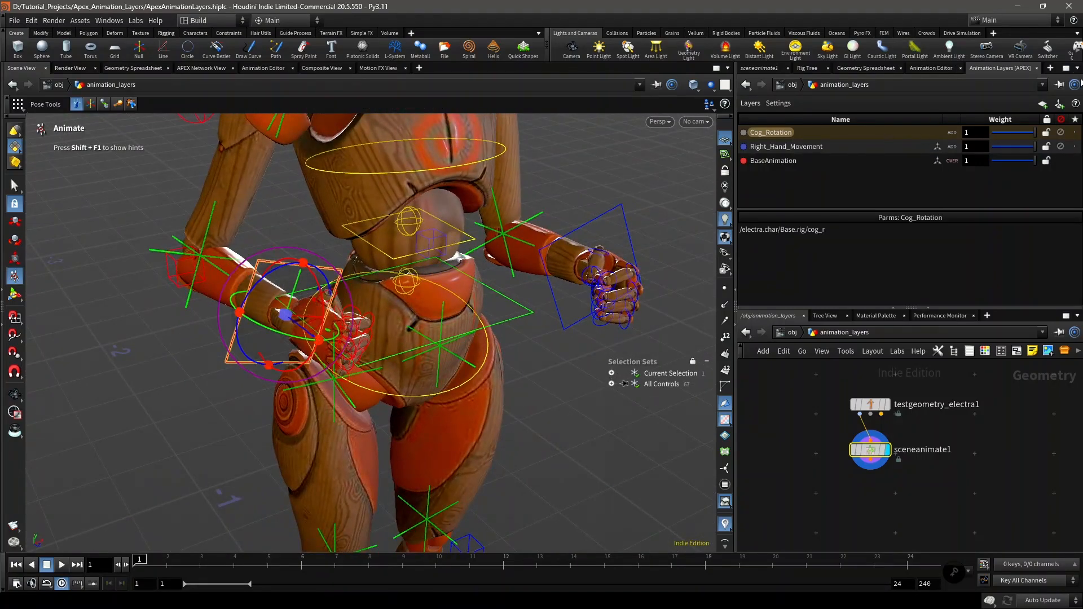
click(1060, 105)
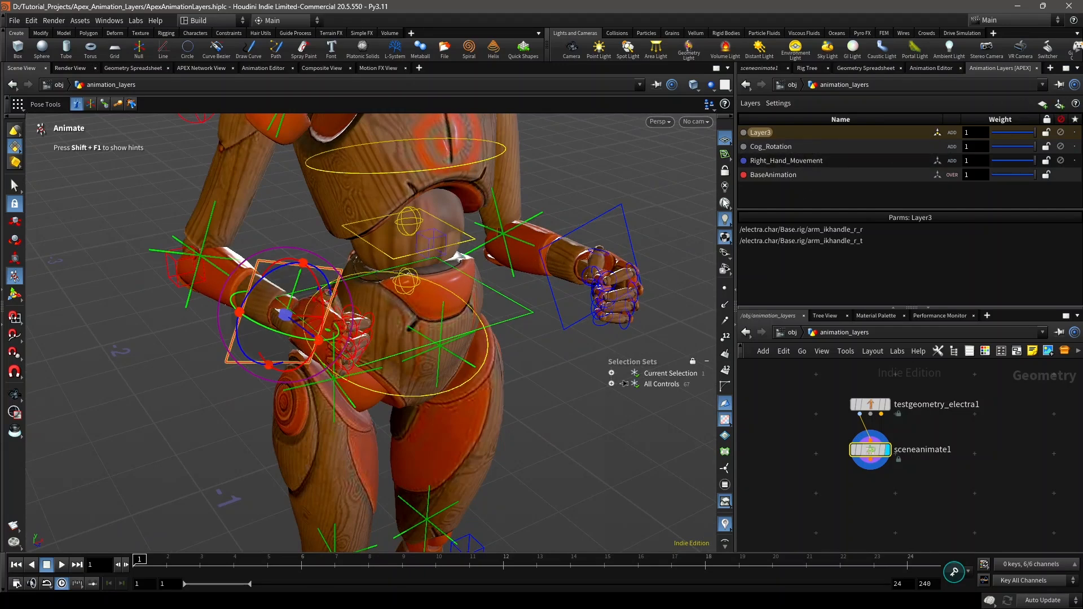
Step: Key the arm_ikhandle_r control in Layer3 at frame 1 and again at frame 12
scroll(484, 293, down, 6)
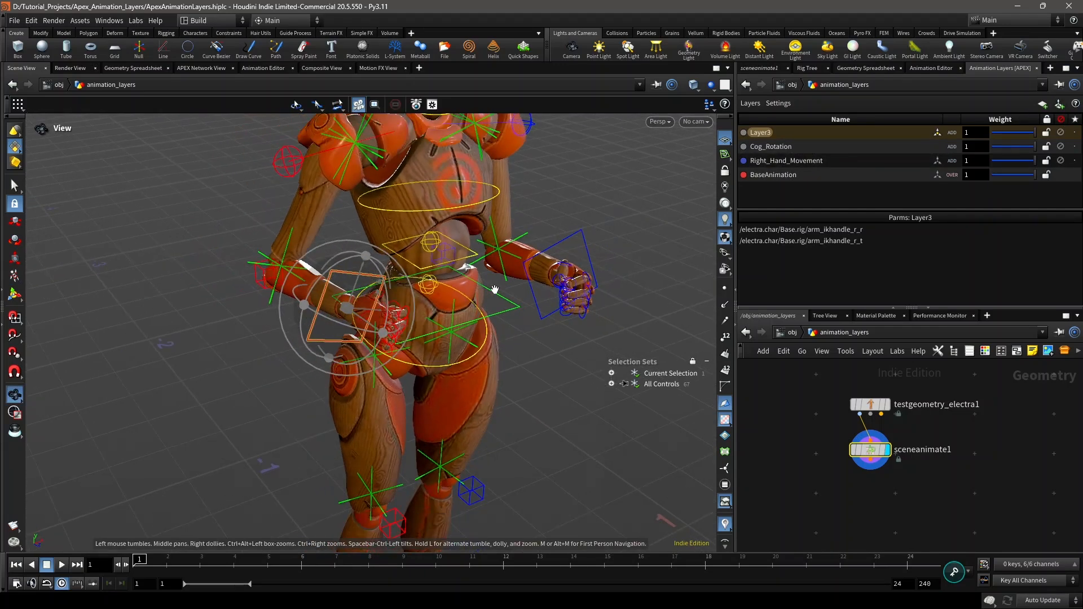
alt+middle_drag(495, 290, 454, 307)
key(Escape)
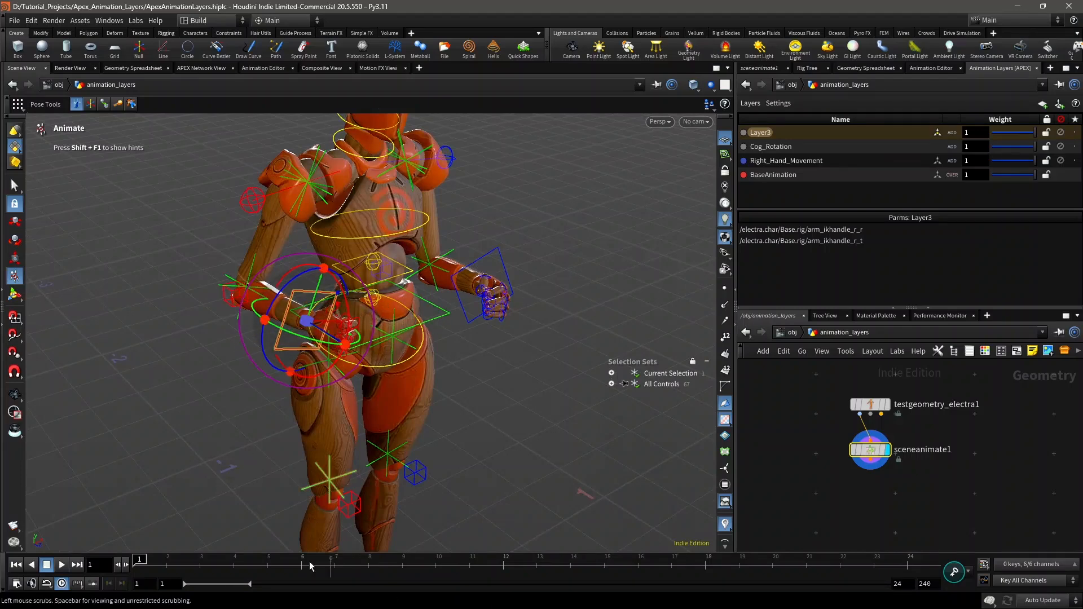
click(957, 579)
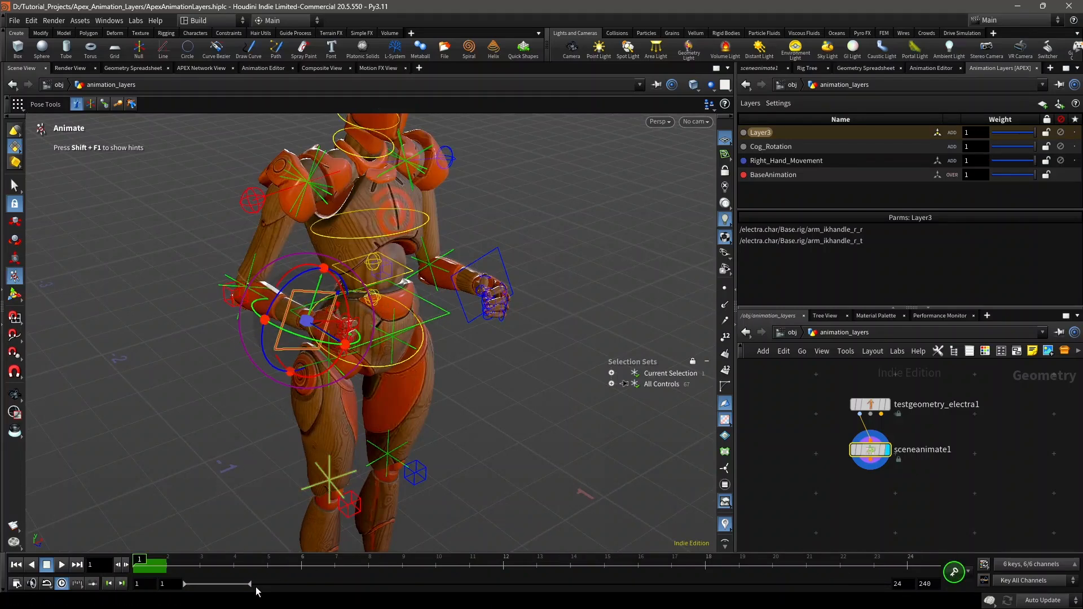
drag(310, 566, 511, 567)
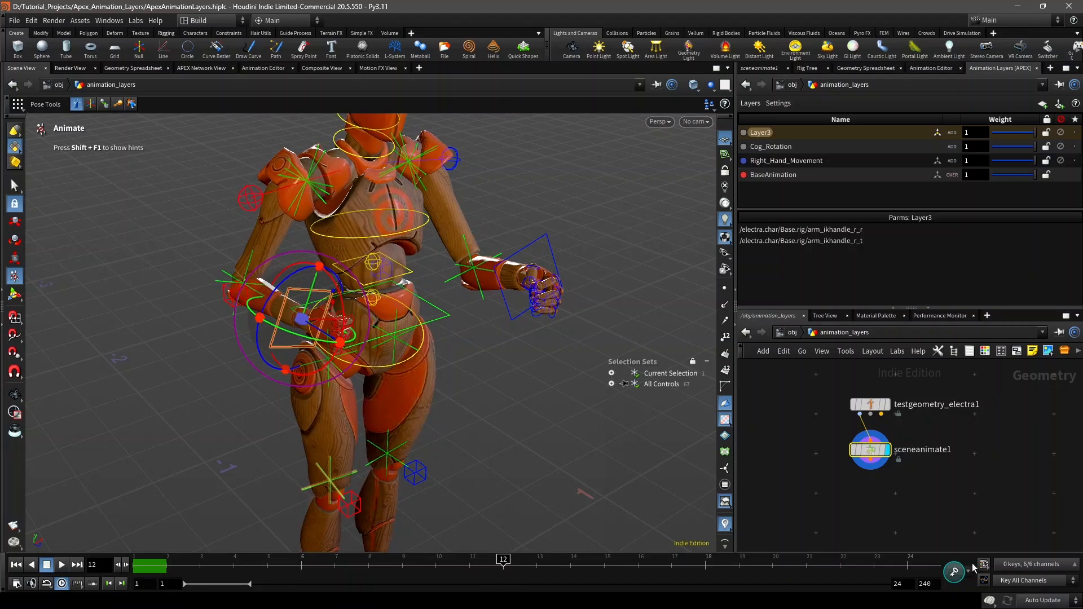
click(954, 580)
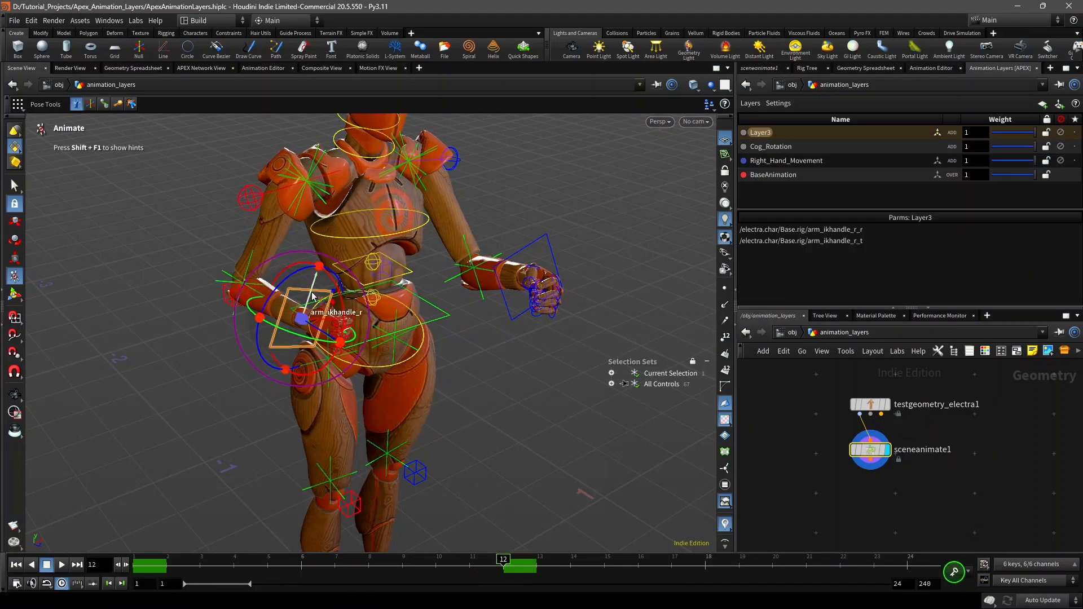
Step: At frame 12, move the right wrist control up in front of the chest and rotate it
drag(313, 286, 422, 242)
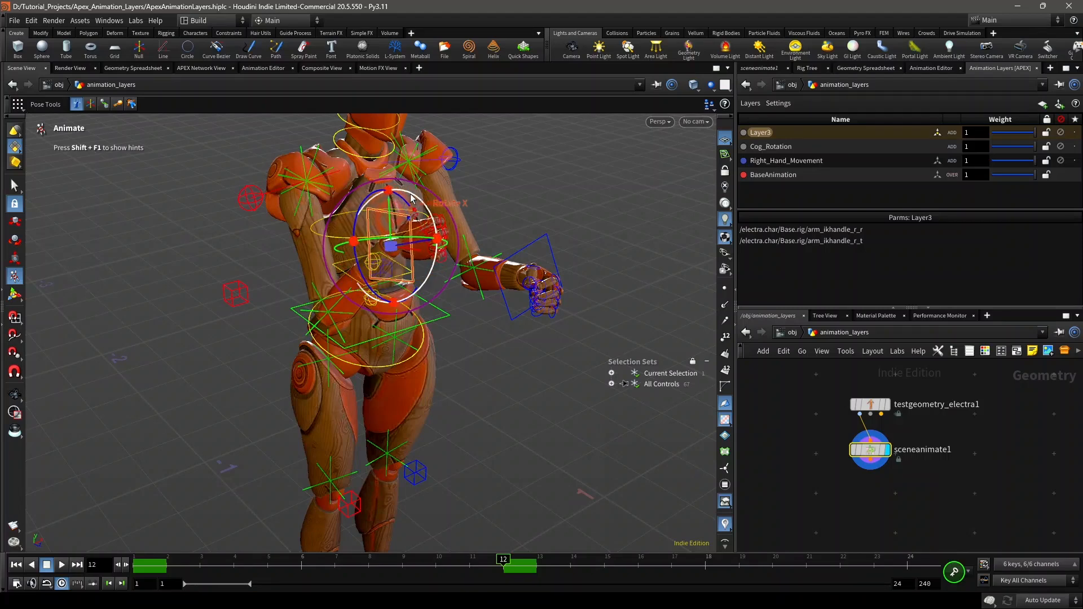
drag(391, 246, 400, 202)
alt+drag(468, 218, 436, 232)
Step: Play and scrub the additive Layer3 motion, compare it with the Right_Hand_Movement layer's keys, and return to frame 1
drag(198, 566, 141, 555)
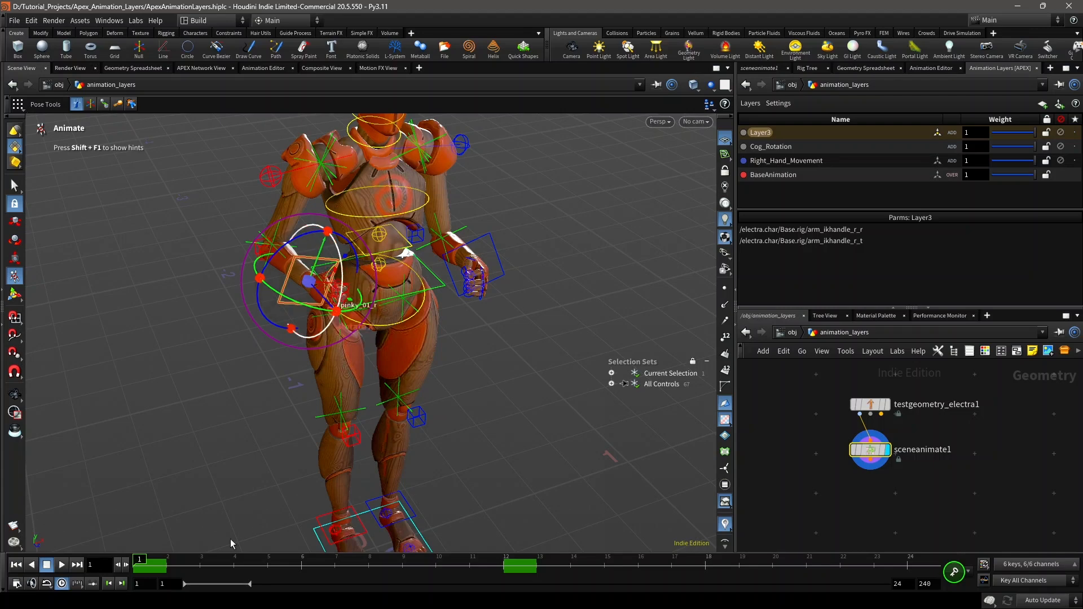
mouse_move(157, 566)
mouse_down()
mouse_move(233, 563)
mouse_move(138, 564)
mouse_up()
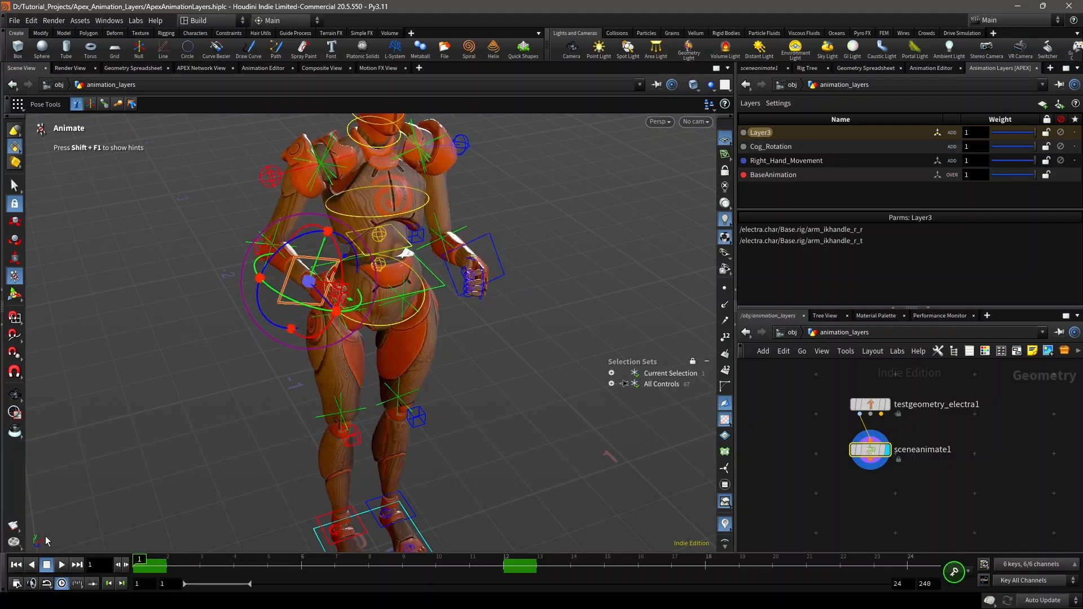
click(65, 565)
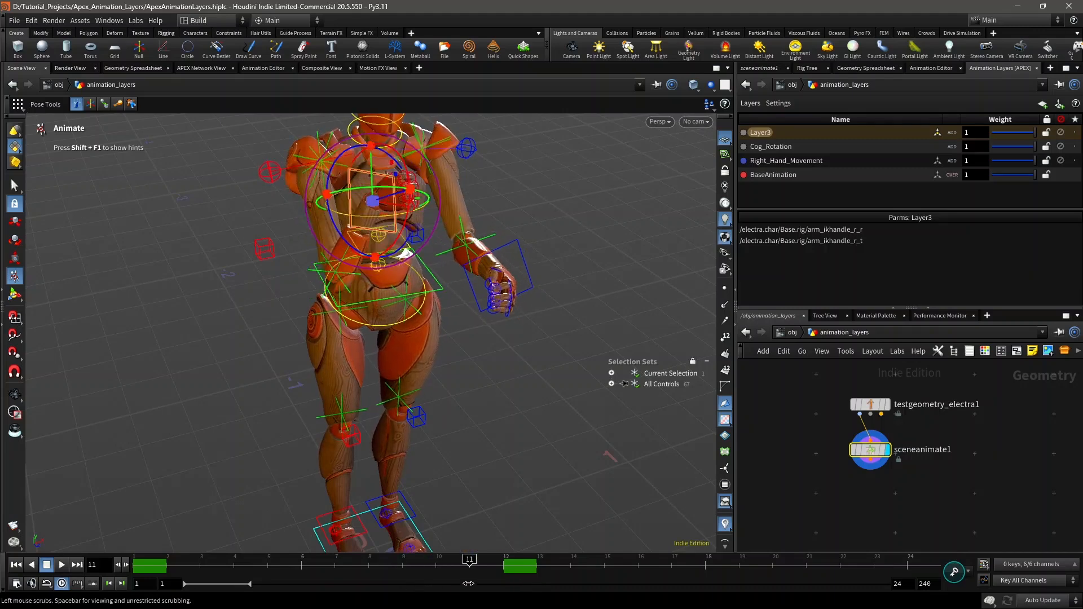
drag(430, 579, 366, 563)
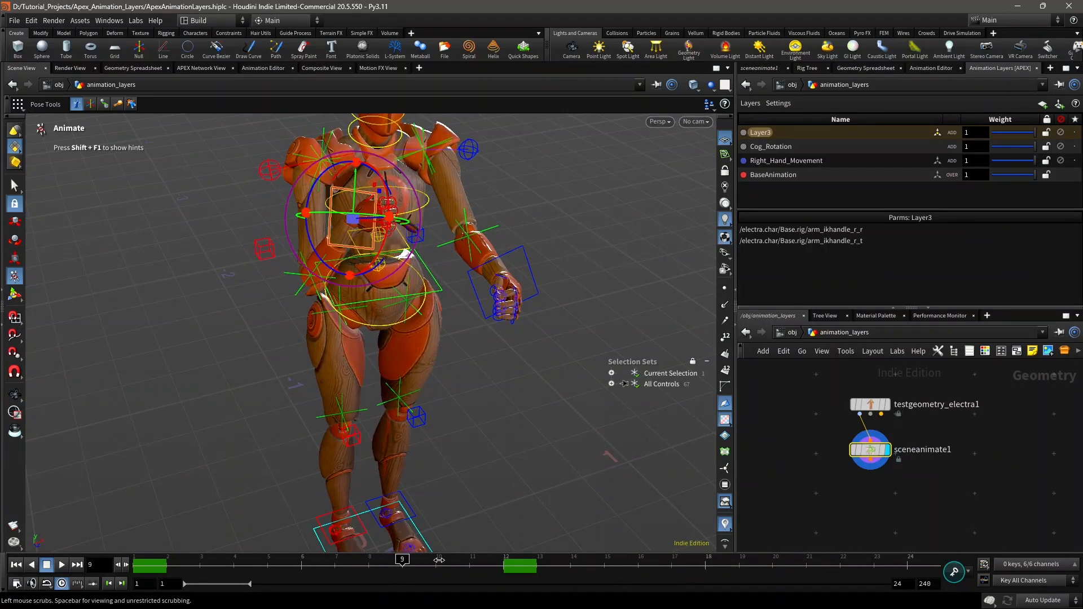
drag(439, 561, 327, 558)
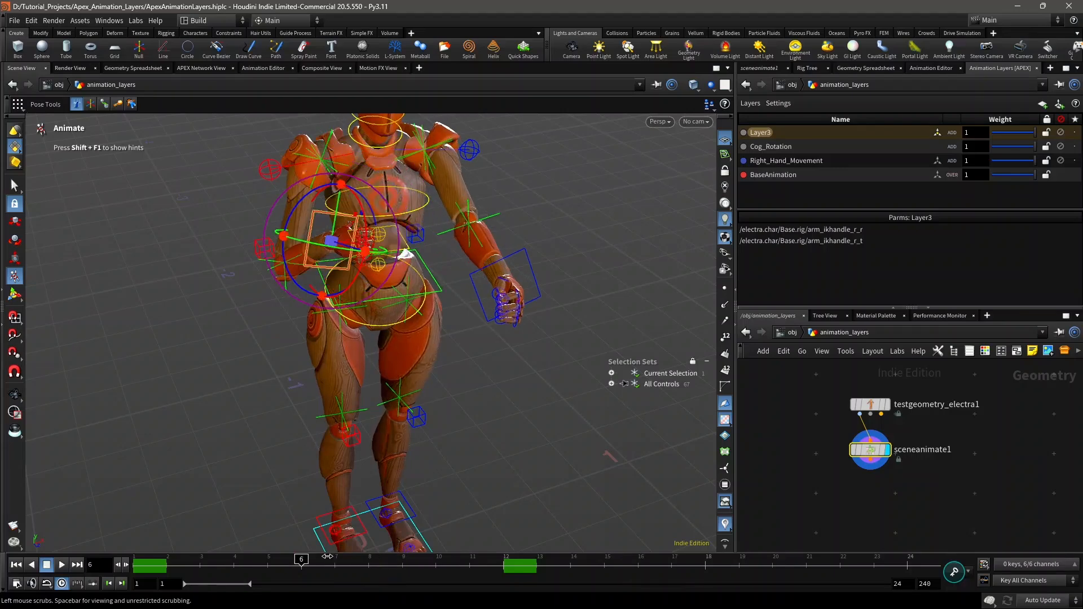
click(828, 161)
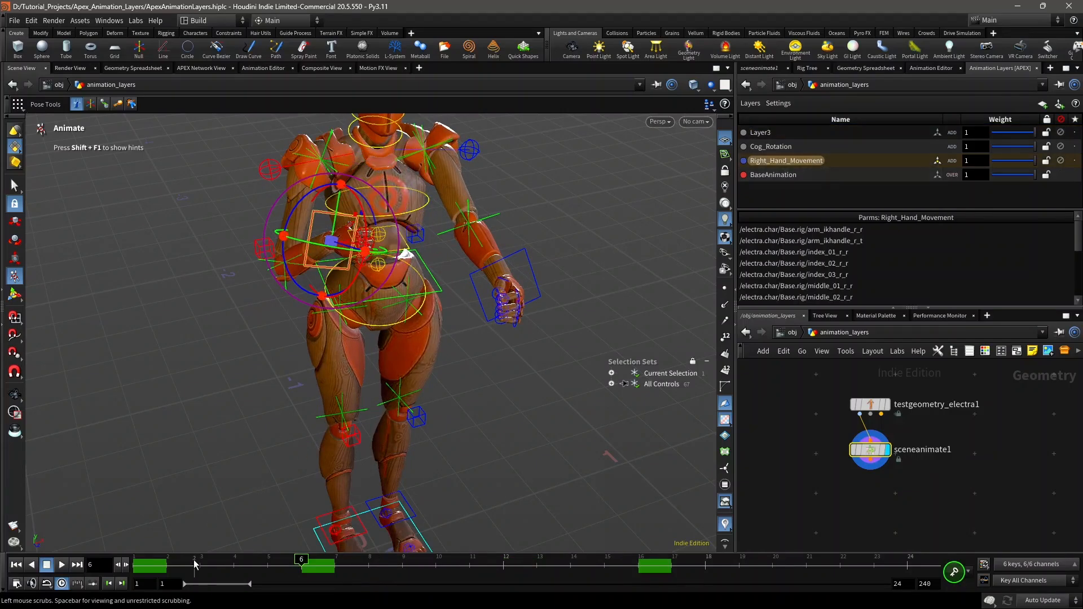
drag(194, 565, 139, 562)
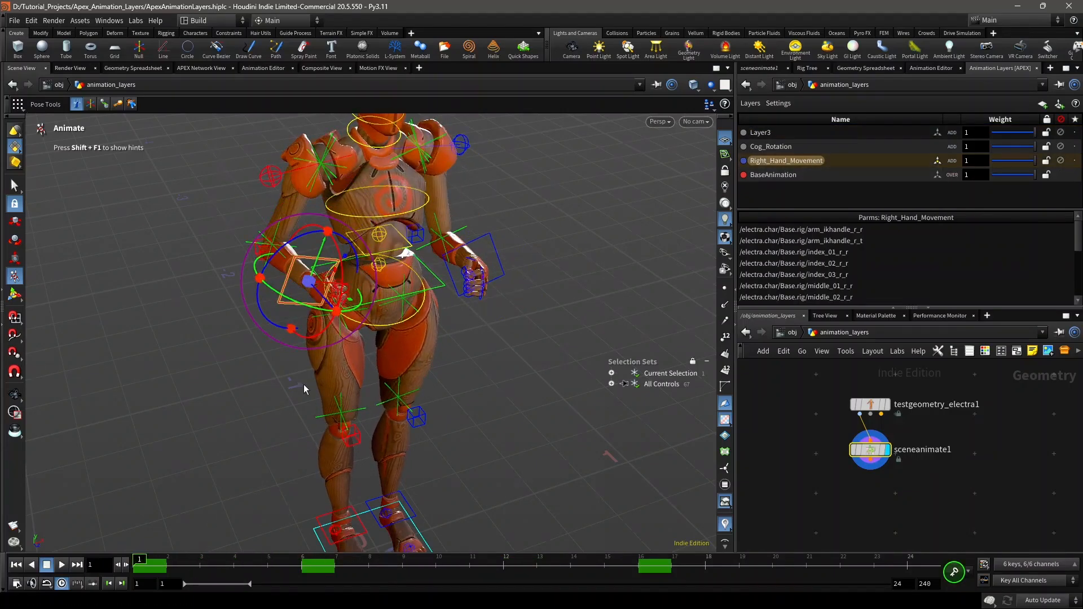
Step: Change Layer3's blend mode to Override
click(834, 133)
right_click(796, 130)
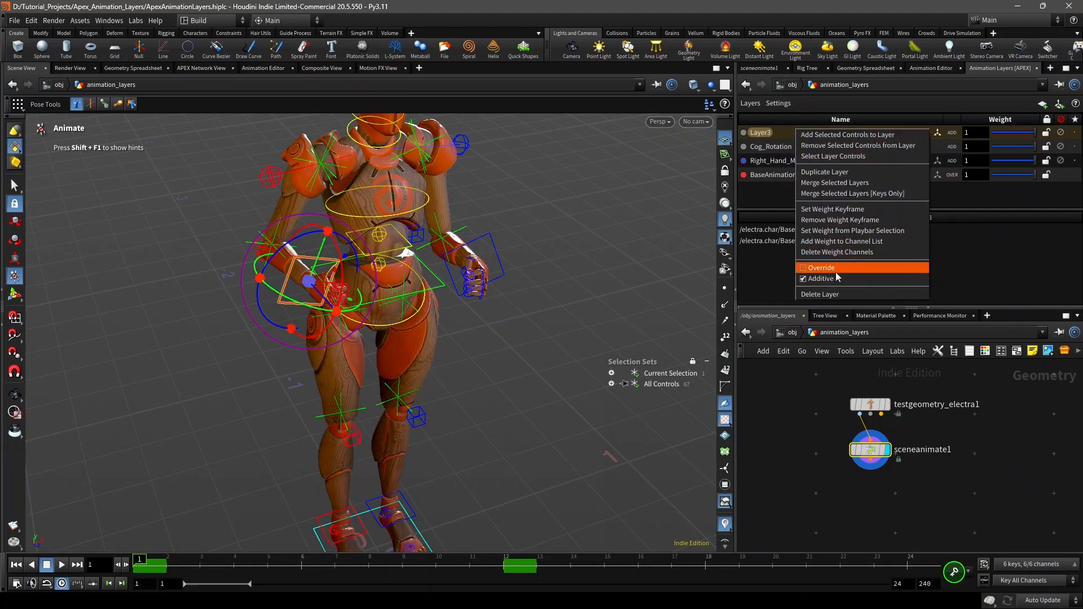
click(777, 126)
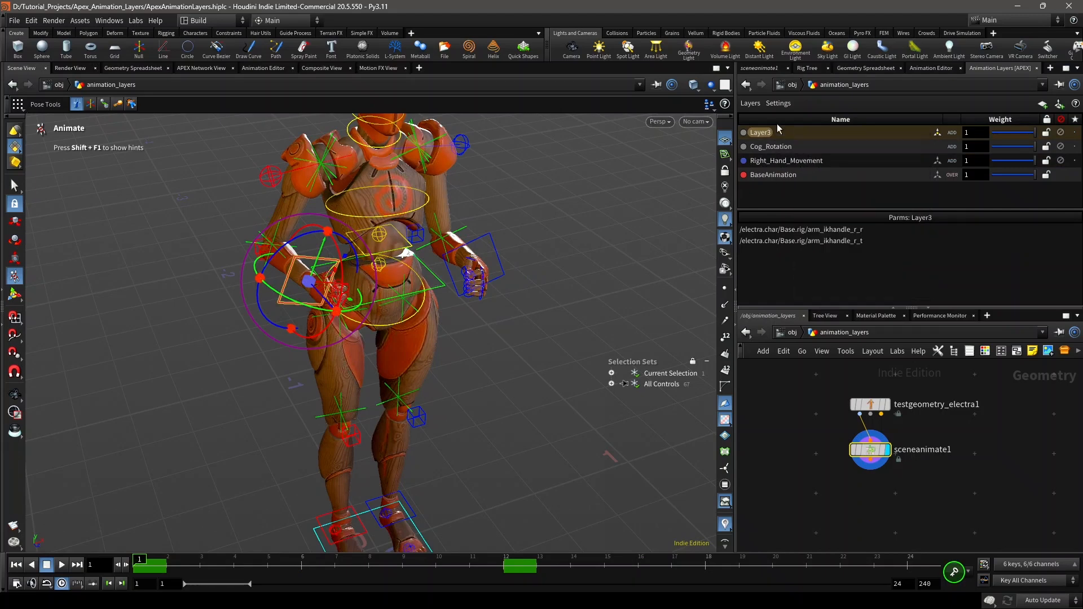
right_click(803, 136)
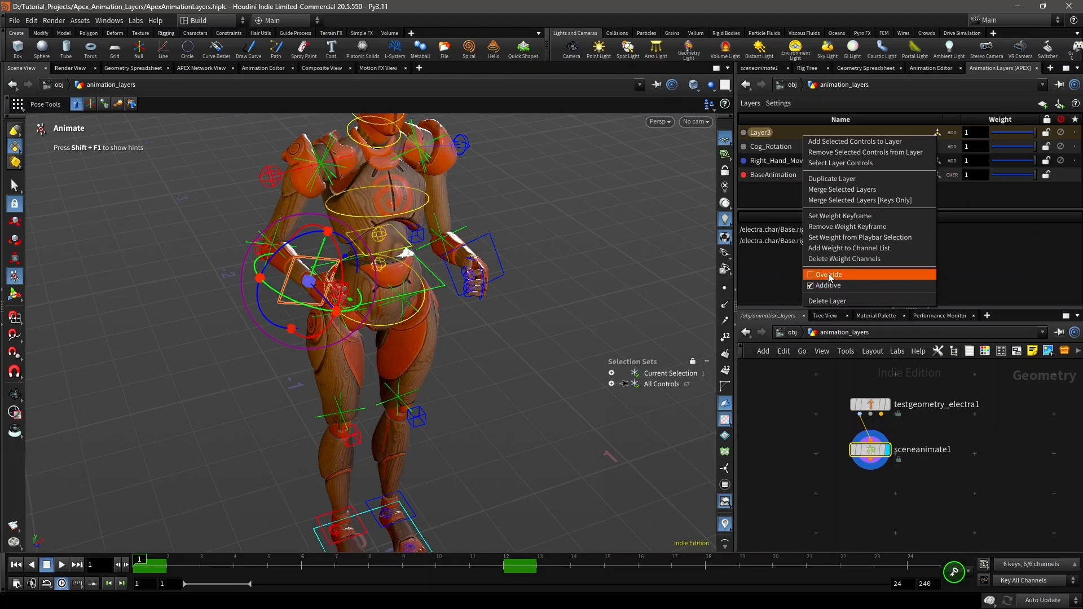
click(829, 274)
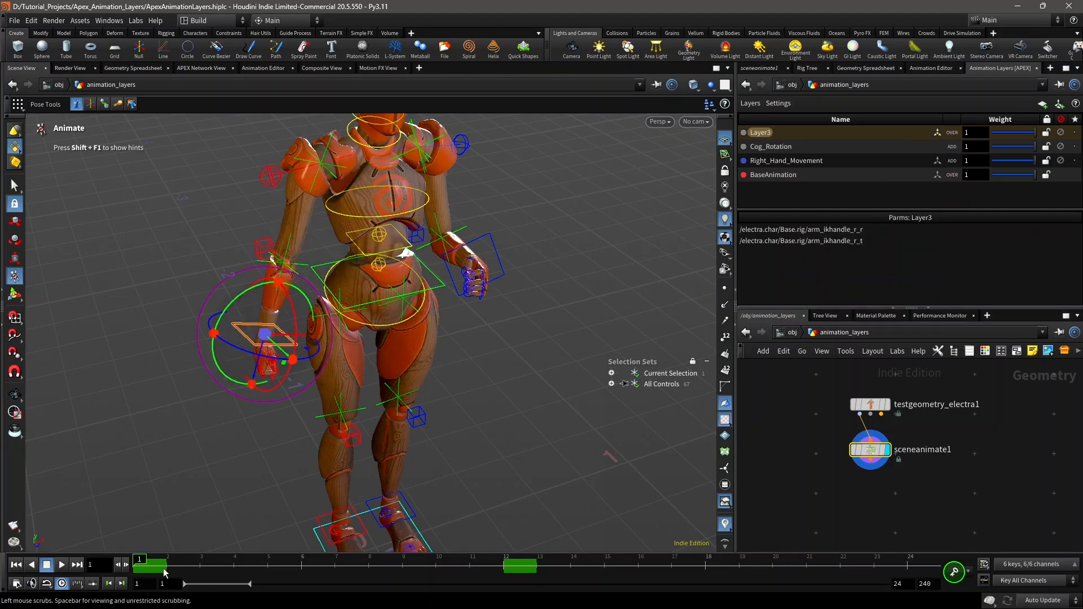
Step: Scrub the overridden right-hand motion, check the Right_Hand_Movement layer's keys, and return to frame 1
drag(163, 569, 402, 560)
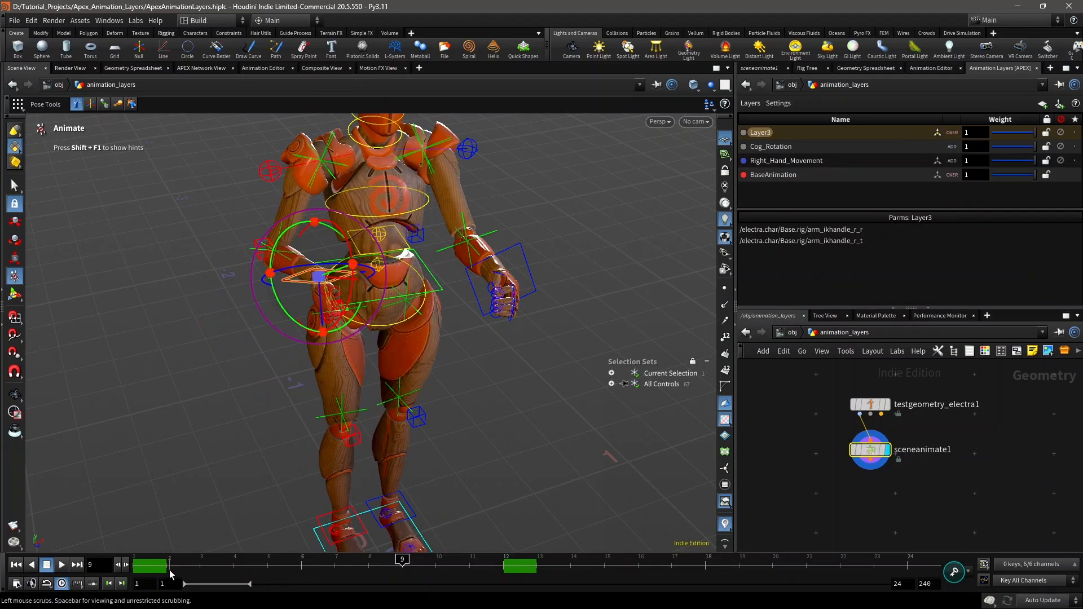
drag(168, 574, 538, 564)
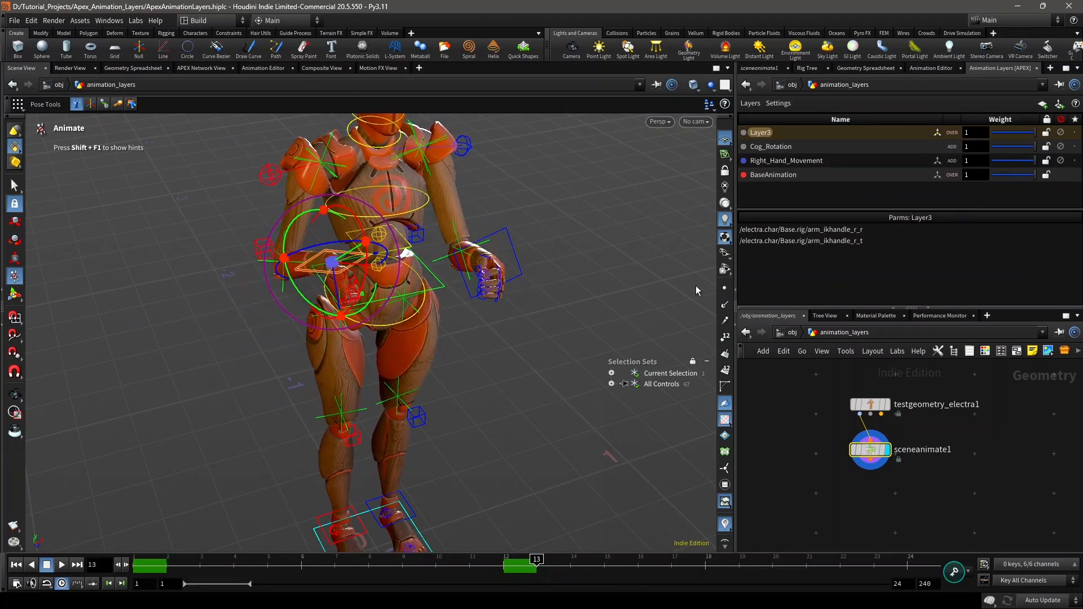
click(794, 159)
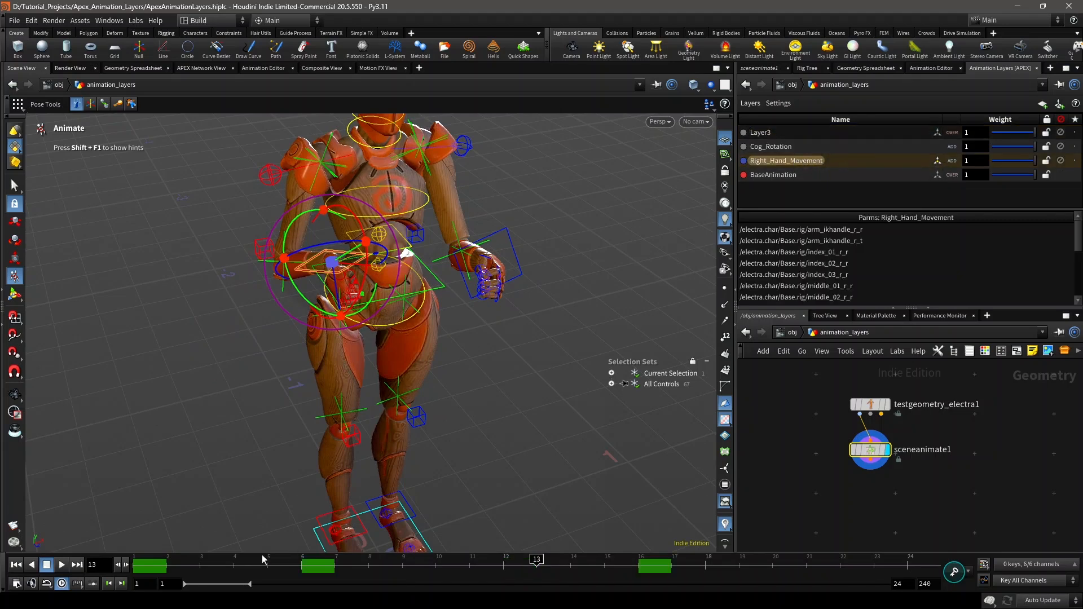
drag(212, 566, 139, 565)
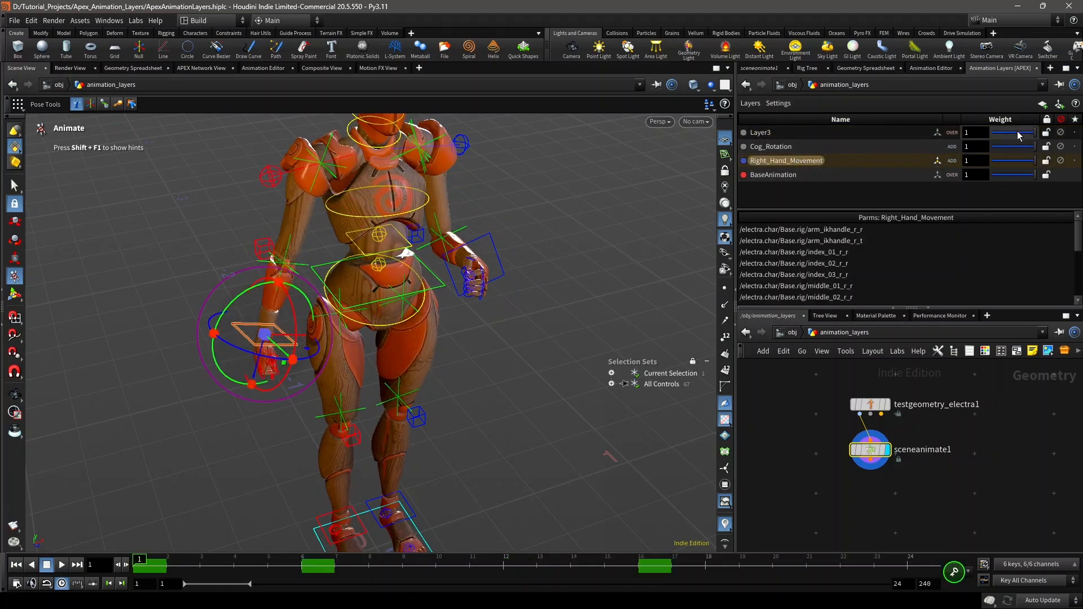
Step: Set Layer3's weight to 0.5, play the blended animation, and return to frame 1
drag(1019, 135, 1013, 132)
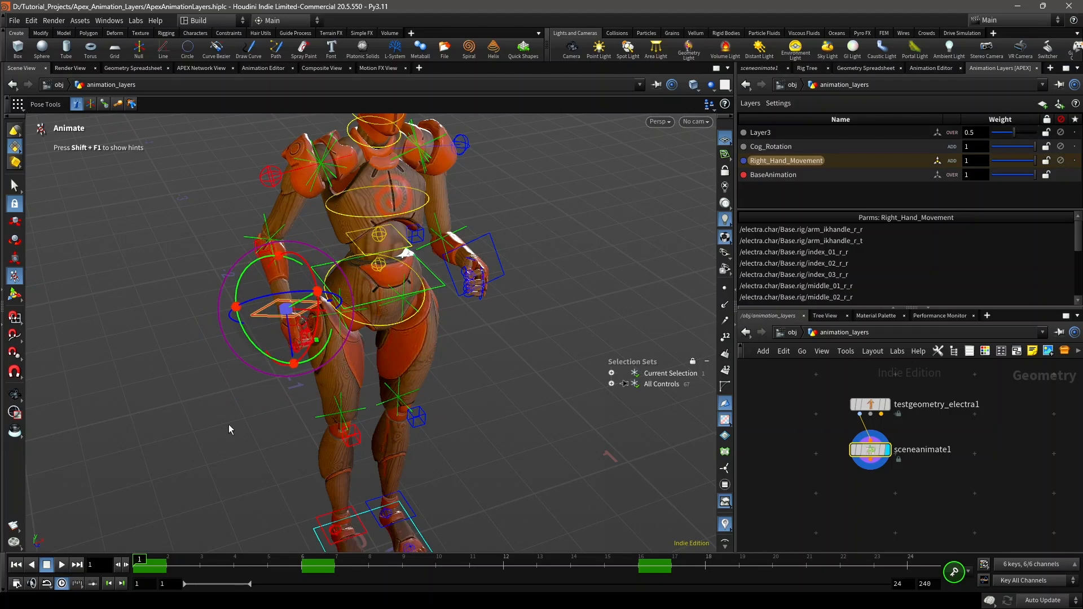
click(66, 562)
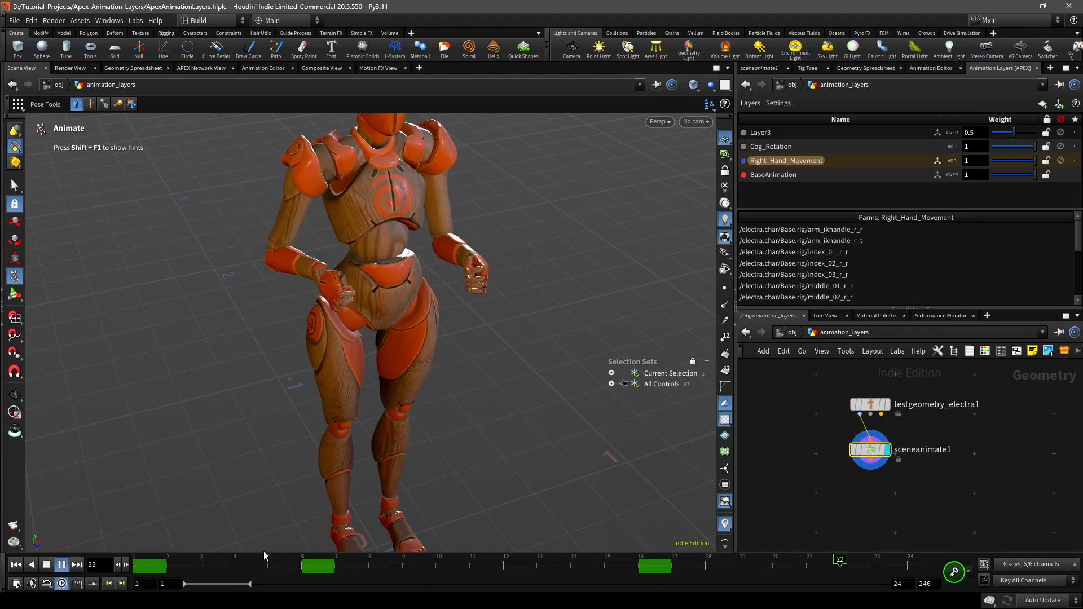
key(Up)
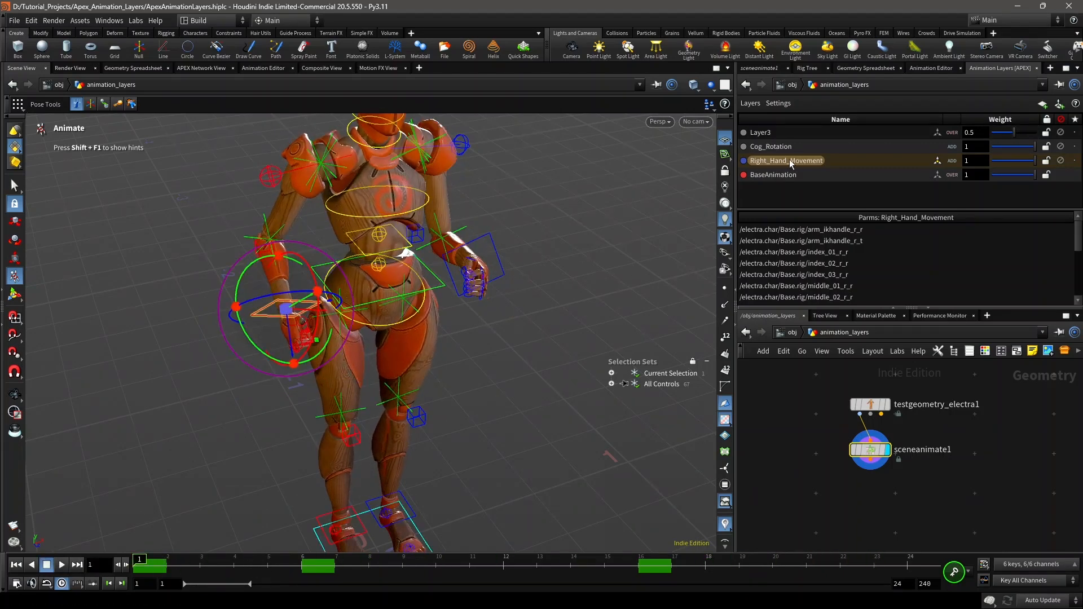
Step: Delete Layer3 from the animation layers
click(800, 134)
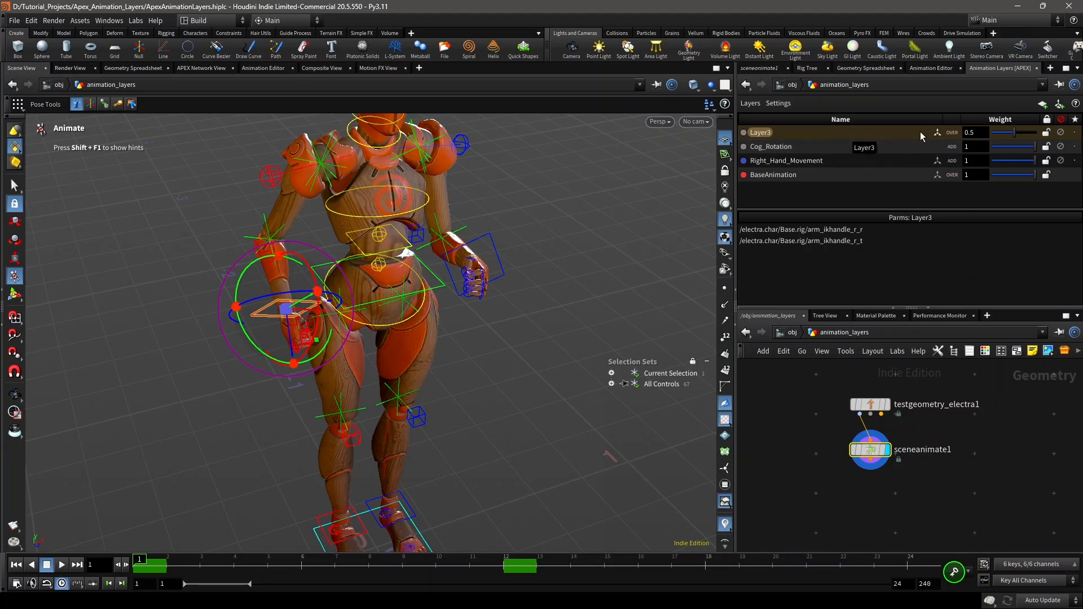
right_click(888, 131)
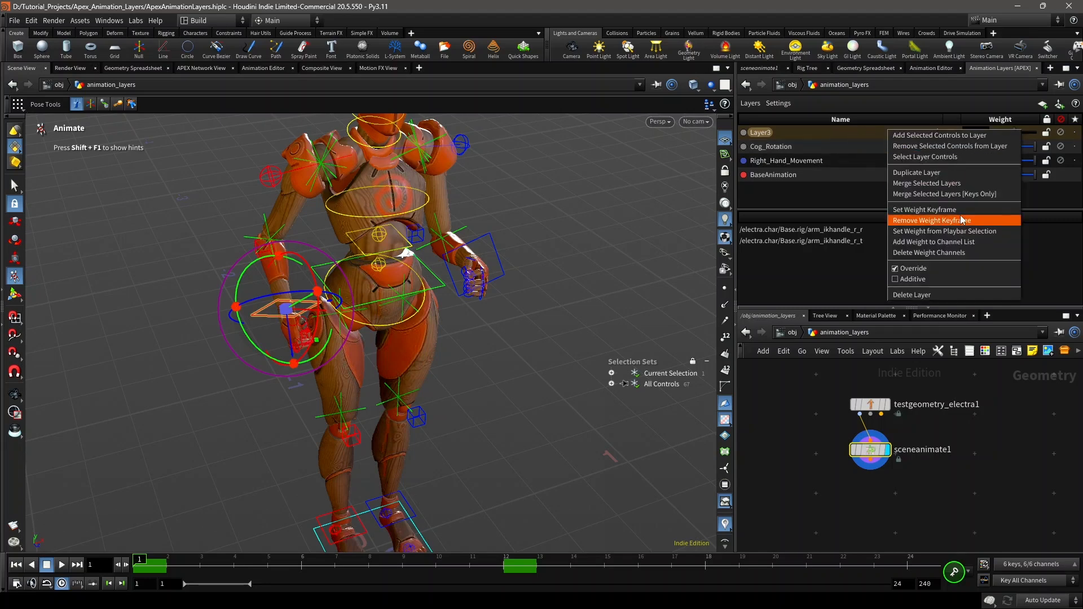
click(935, 299)
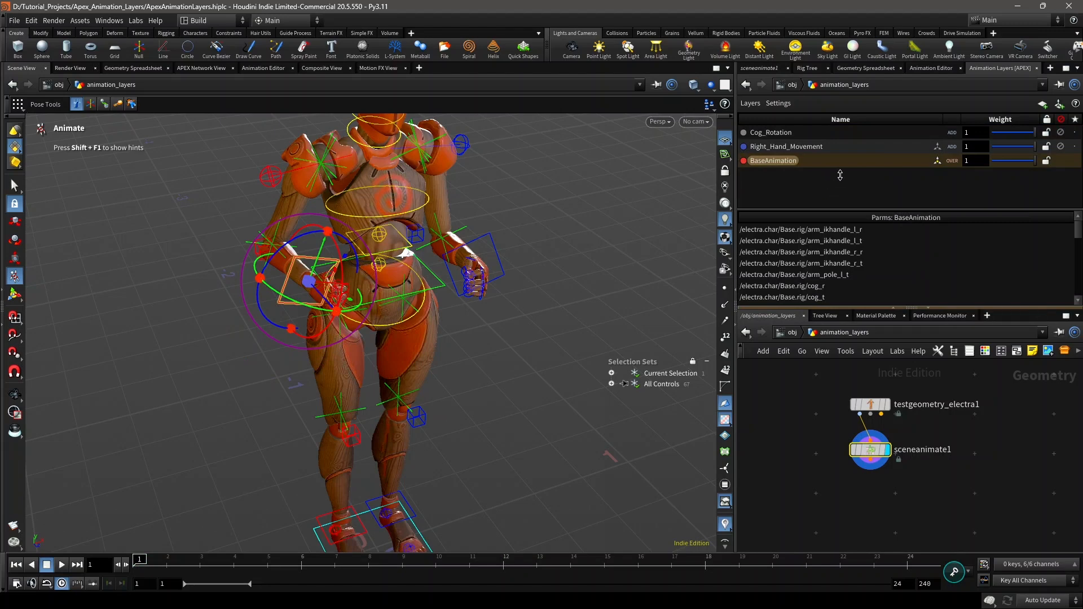
Step: Make Right_Hand_Movement the active layer, scrub through its keys, and set the playback range's end frame to 48
click(846, 146)
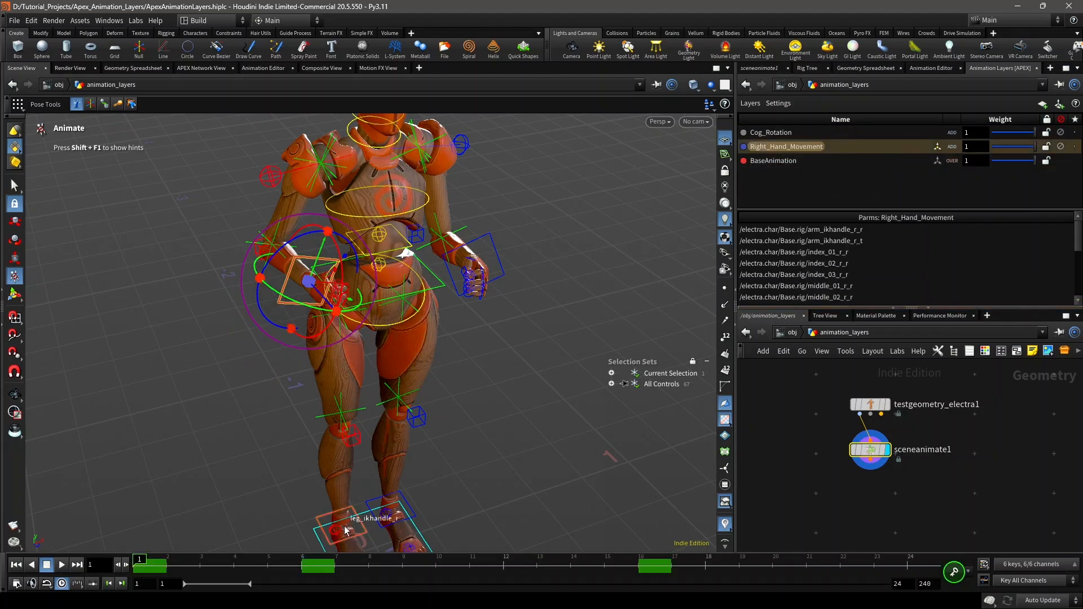
click(334, 566)
drag(358, 566, 672, 567)
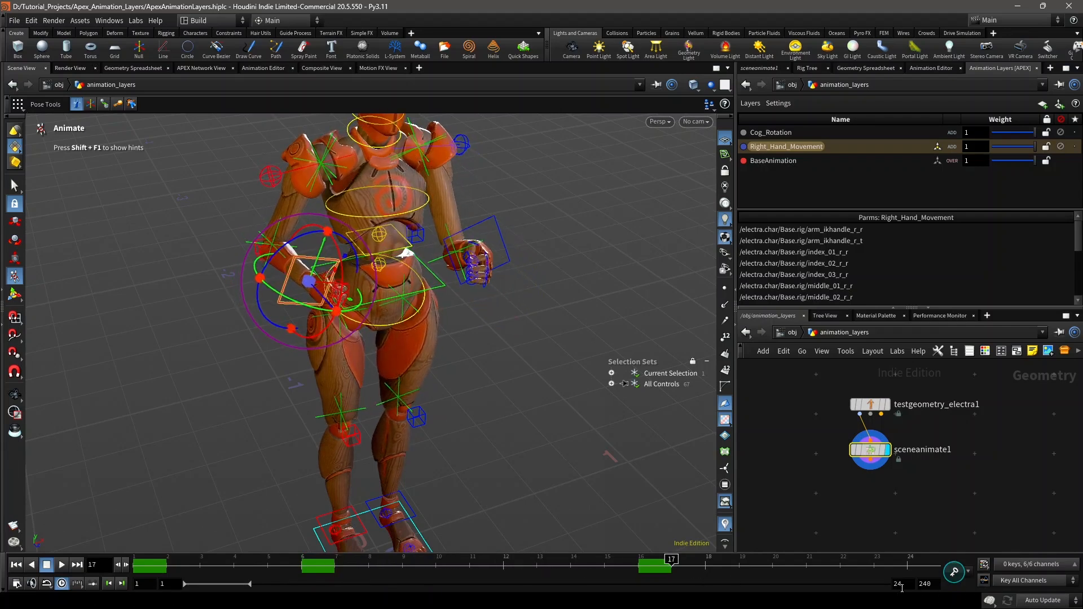
key(Return)
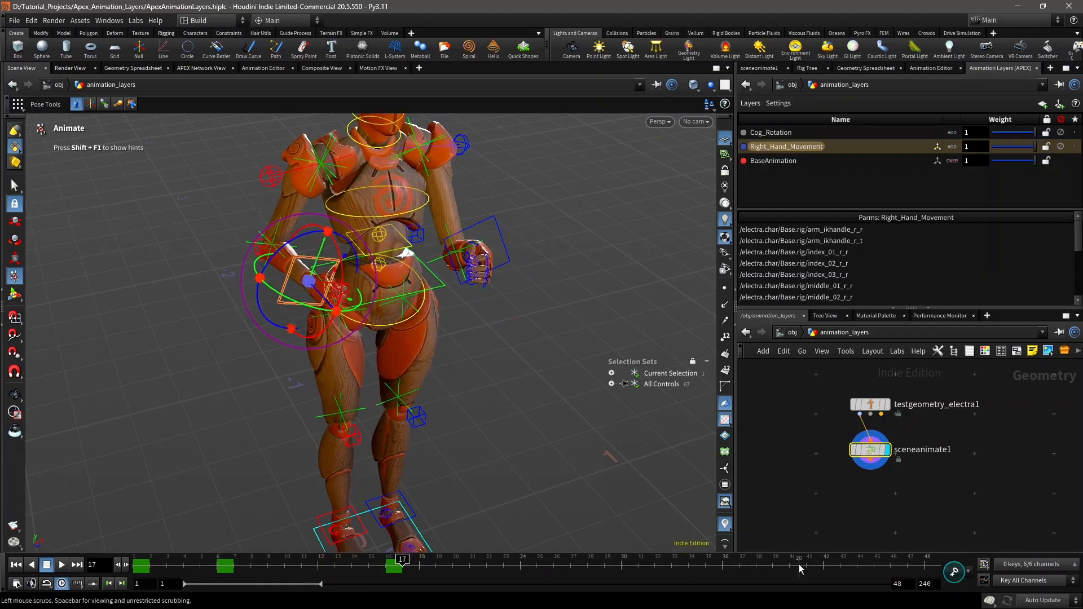
Step: In Right_Hand_Movement, lower the arm_ikhandle_r control to the front of the right thigh at frame 6, and scrub to check the motion
drag(498, 565, 274, 564)
click(546, 432)
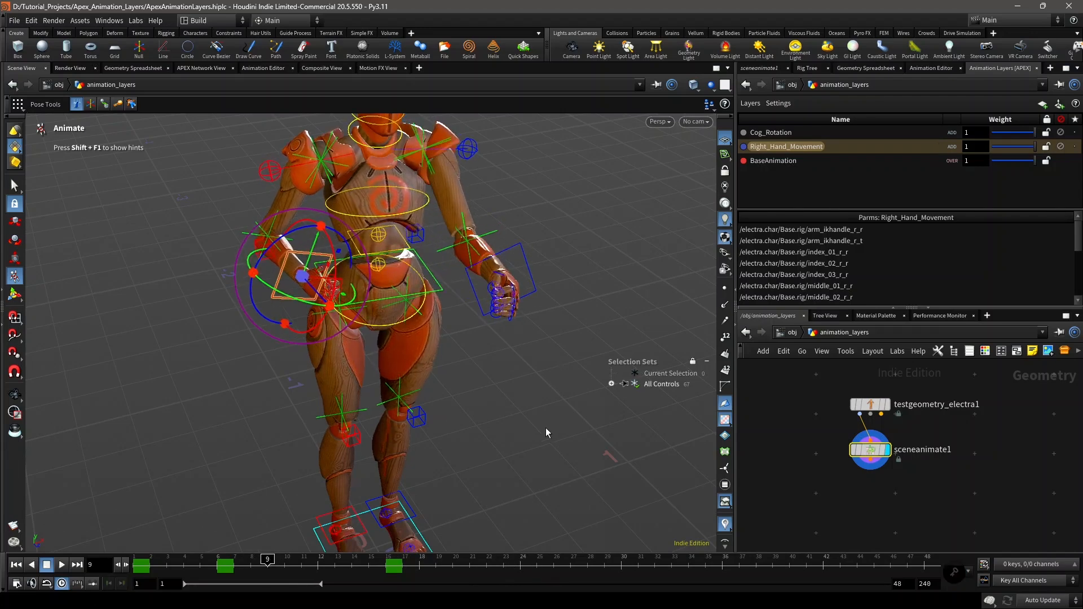
click(305, 282)
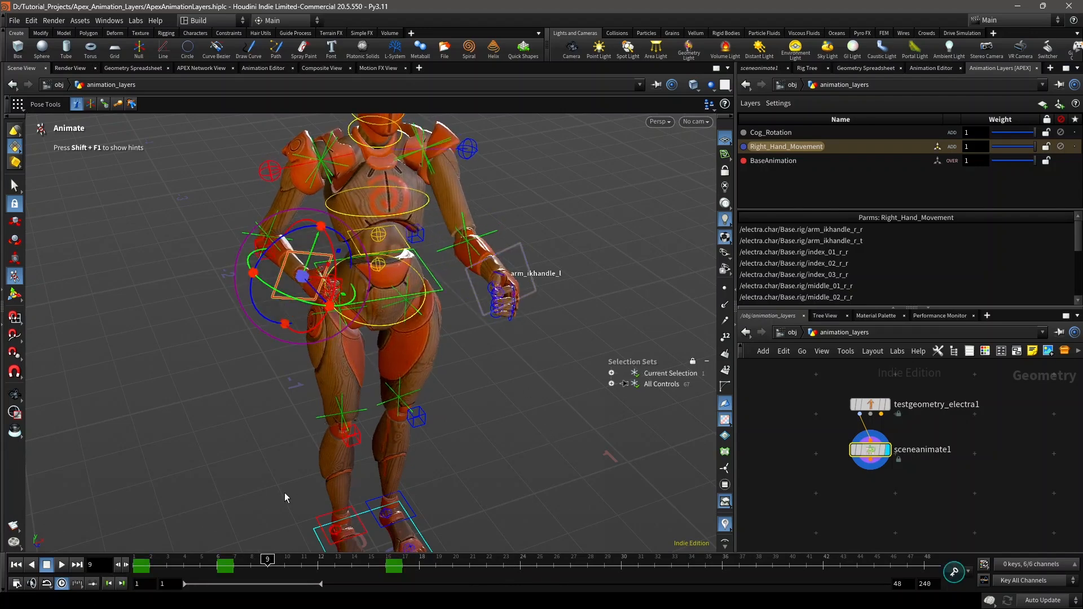
key(Down)
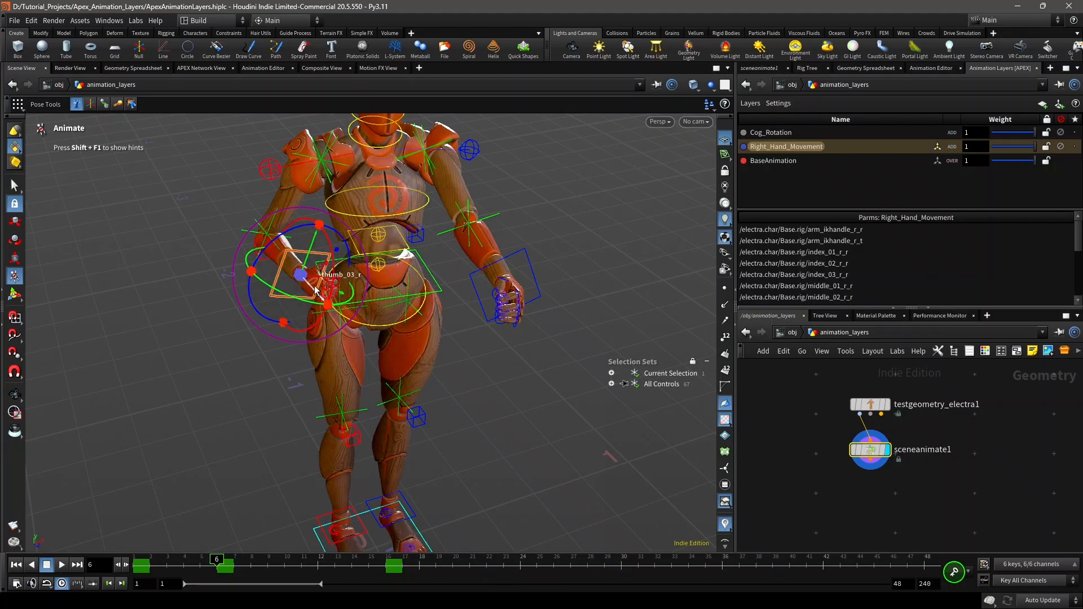
drag(314, 292, 363, 319)
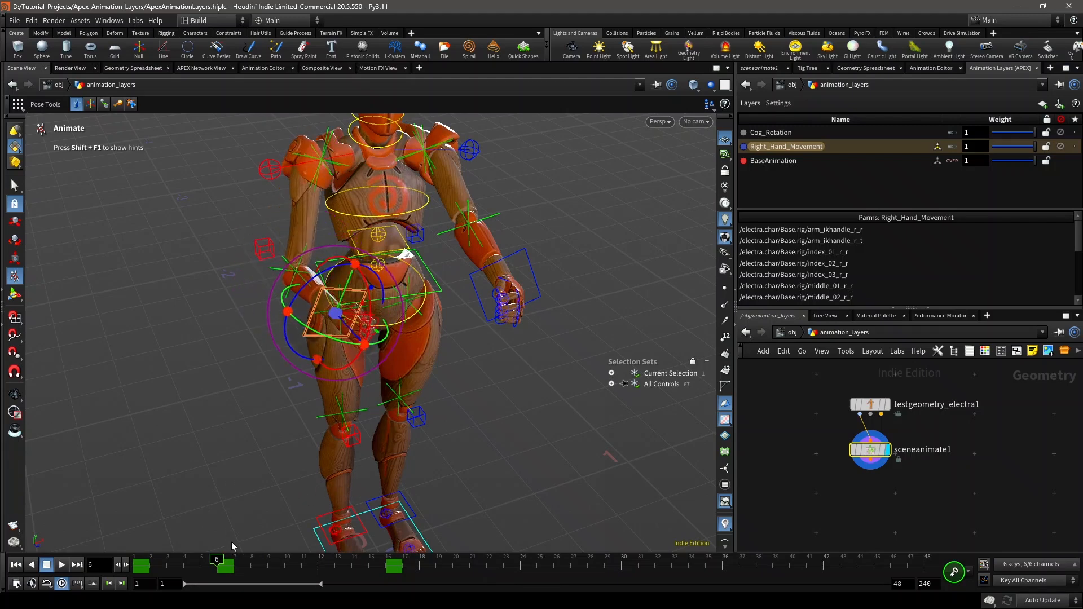
mouse_move(138, 565)
mouse_down()
mouse_move(375, 564)
mouse_move(153, 569)
mouse_up()
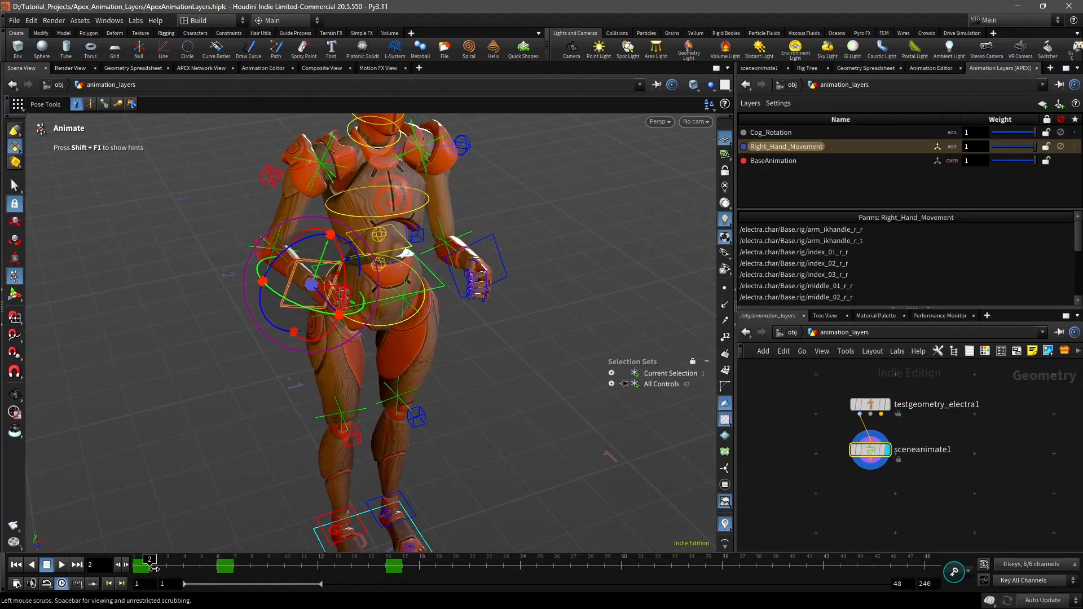
Step: Clear the control selection and set Right_Hand_Movement's weight from a playbar selection spanning frames 9 to 24
click(517, 370)
click(267, 560)
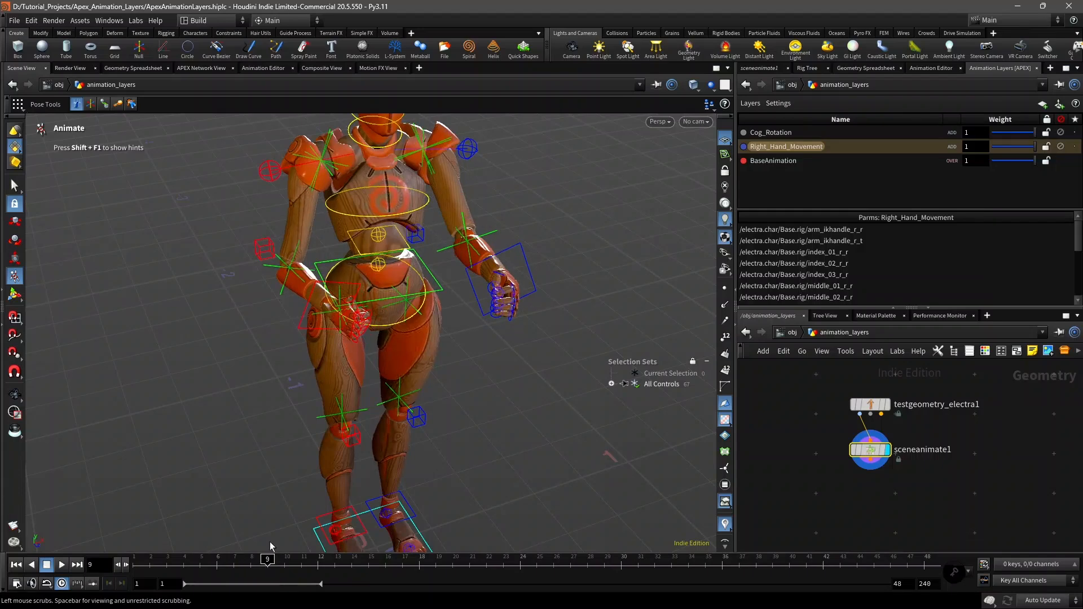
drag(273, 566, 306, 574)
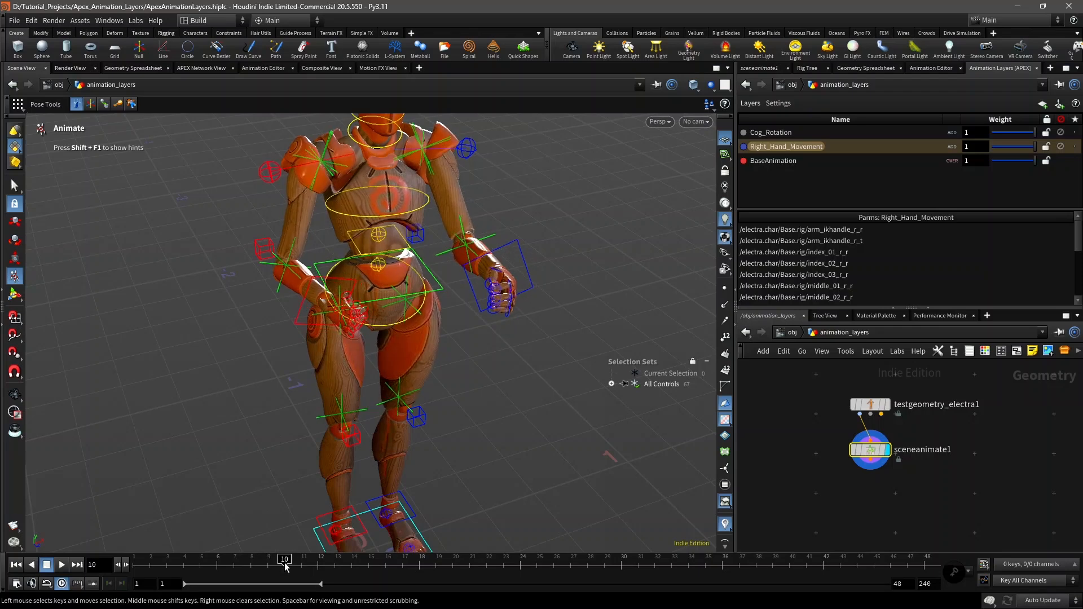
shift+drag(285, 565, 478, 566)
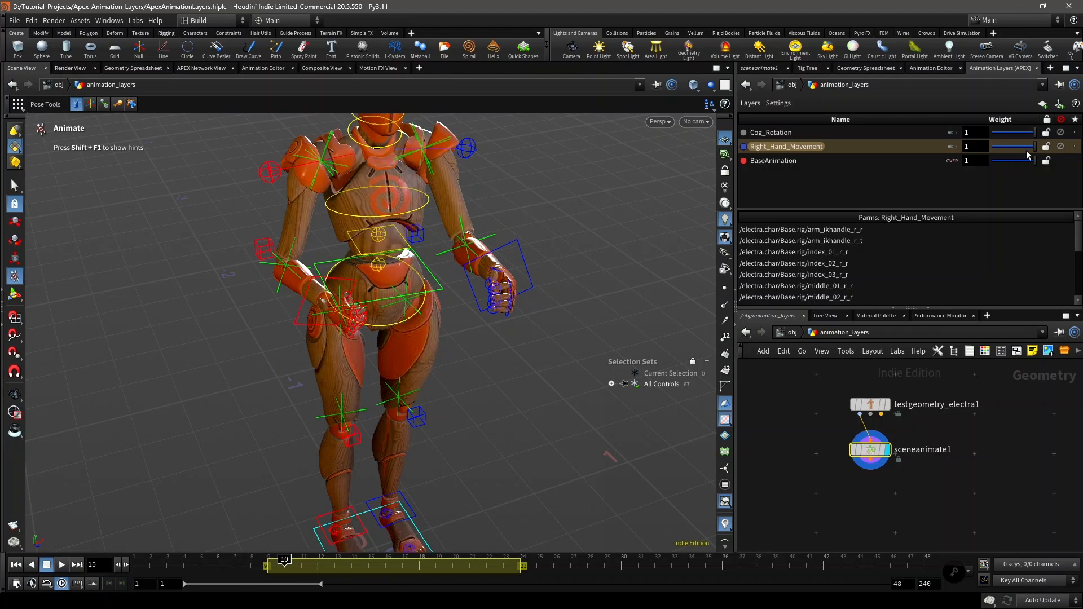
right_click(861, 150)
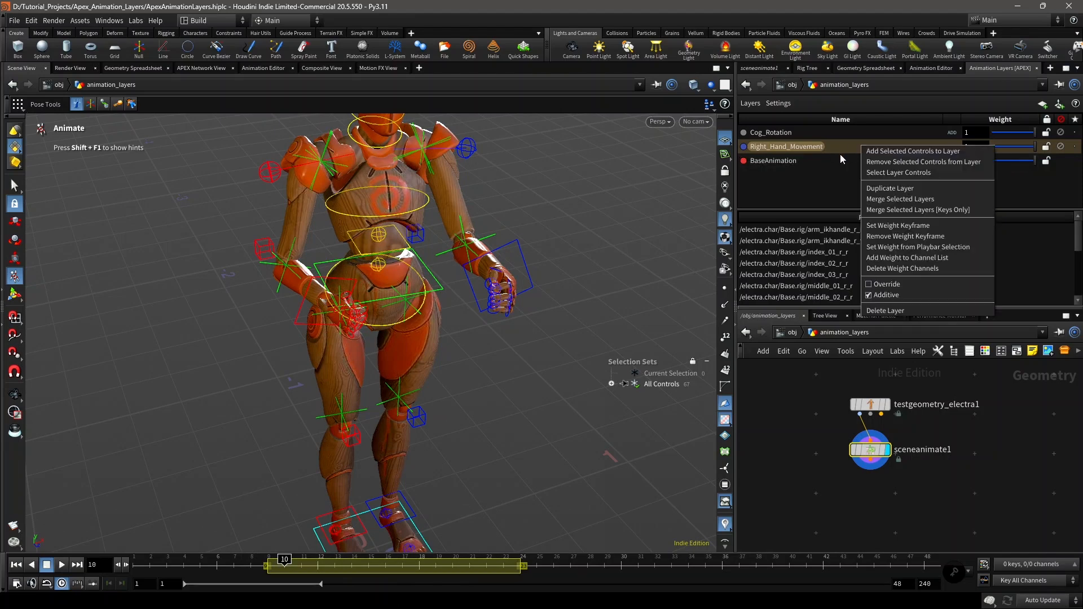
click(945, 247)
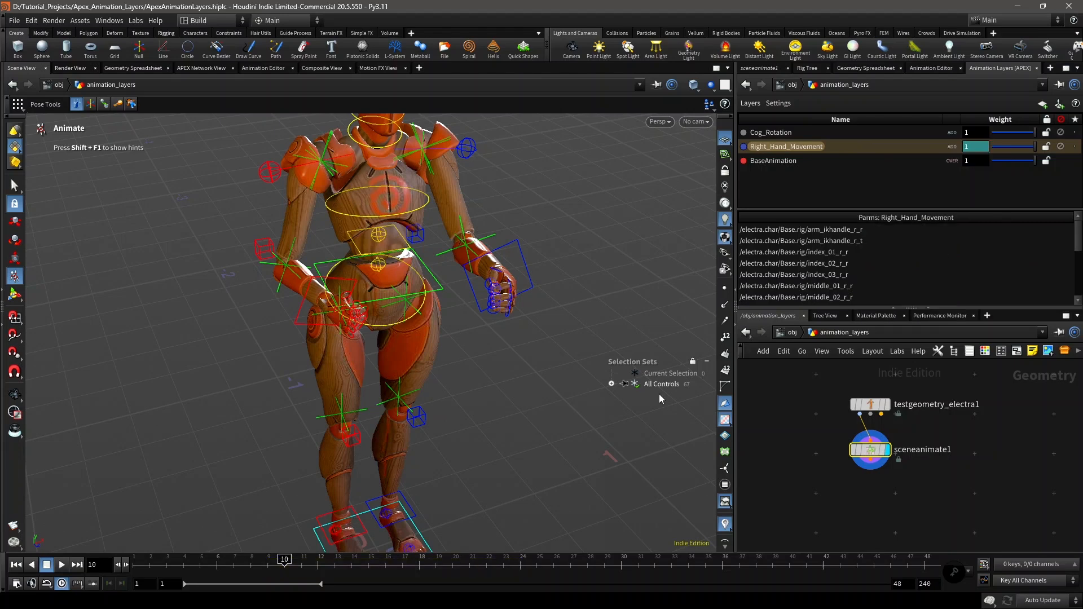
Step: Scrub through the range-based weight, return to frame 1, and delete Right_Hand_Movement's weight channels
drag(282, 563, 139, 563)
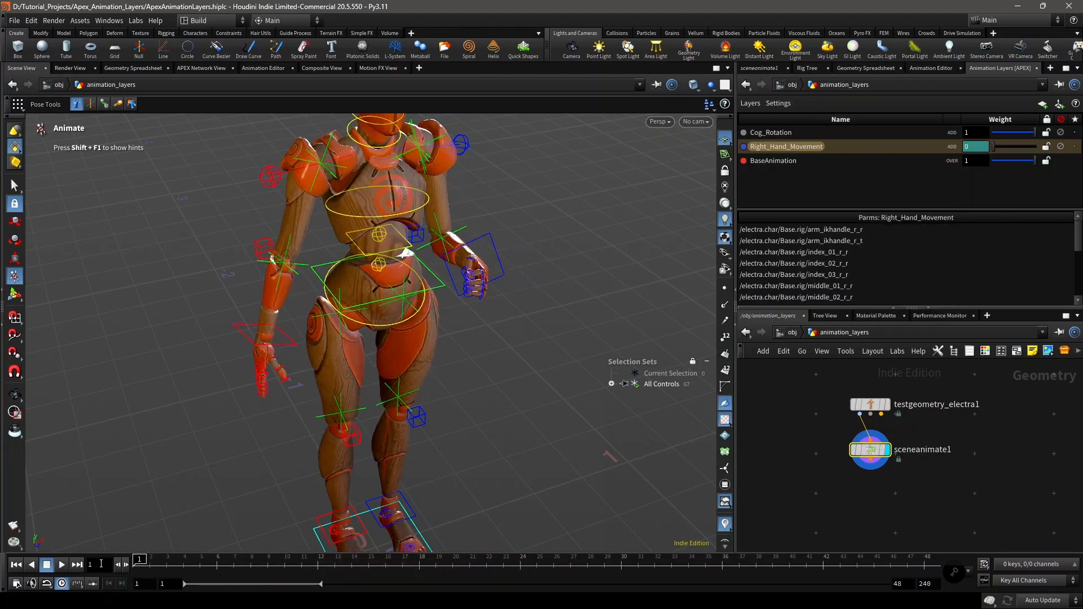
click(62, 564)
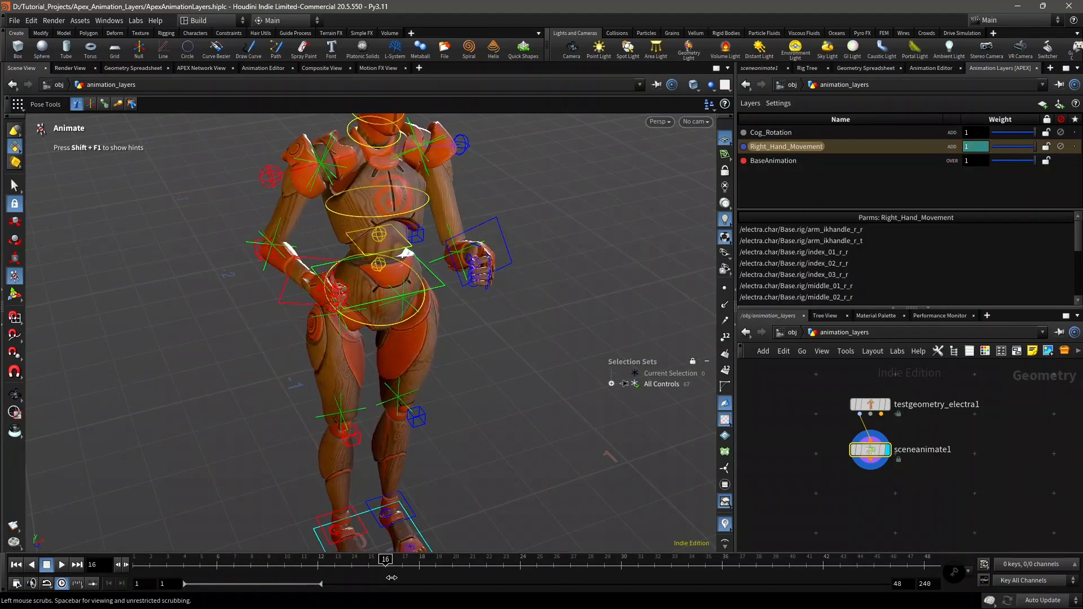
click(116, 564)
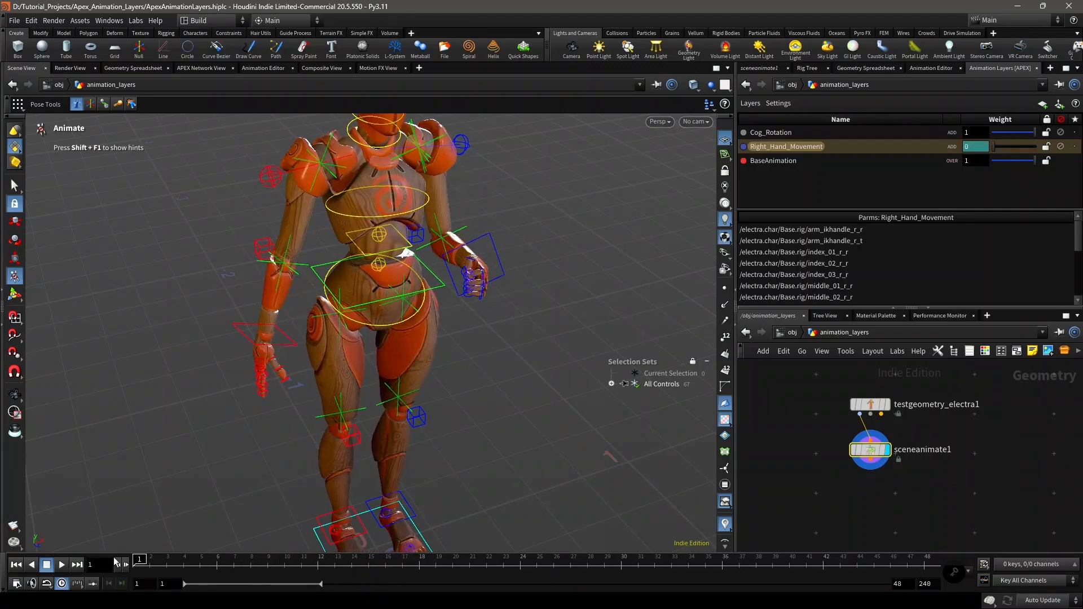
right_click(850, 147)
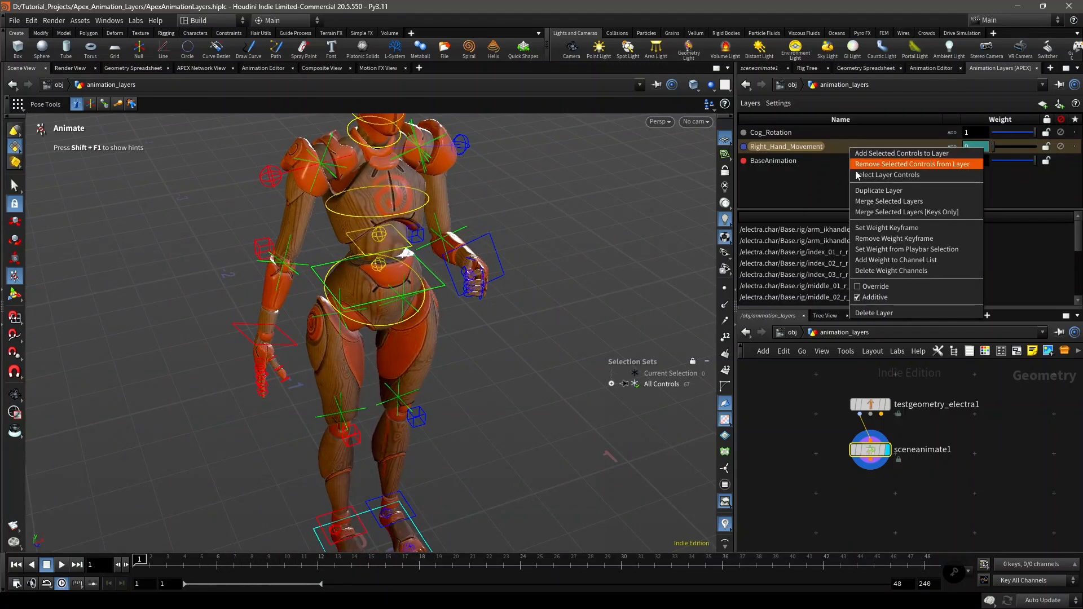
click(911, 272)
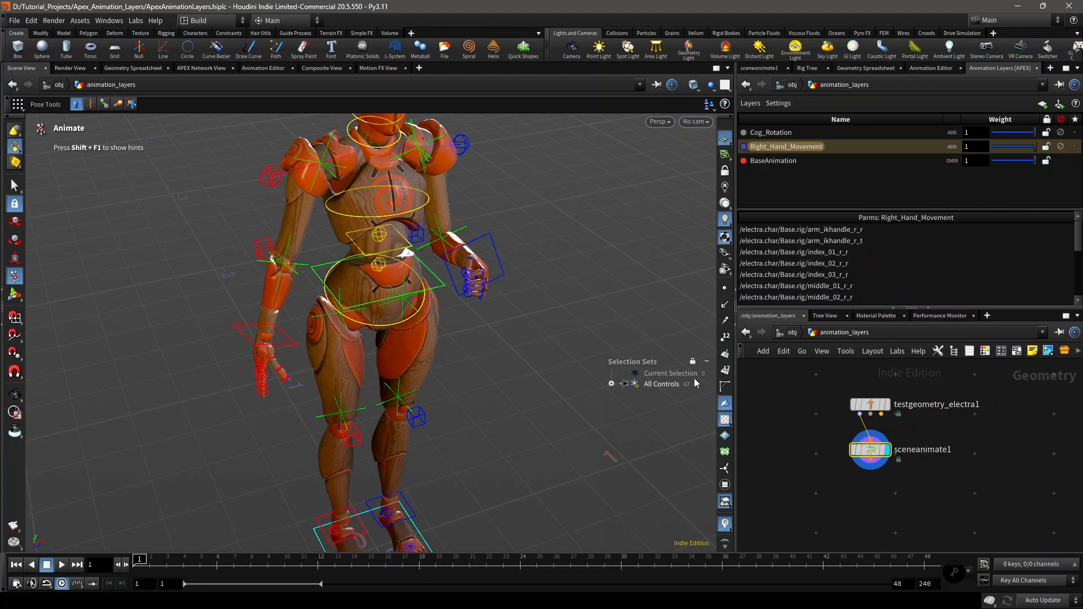
Step: Key Right_Hand_Movement's weight at 0 on frame 1 and 1 on frame 24, and scrub to check the blend
drag(1007, 152, 983, 153)
alt+click(972, 146)
drag(332, 564, 520, 564)
drag(1028, 150, 1042, 153)
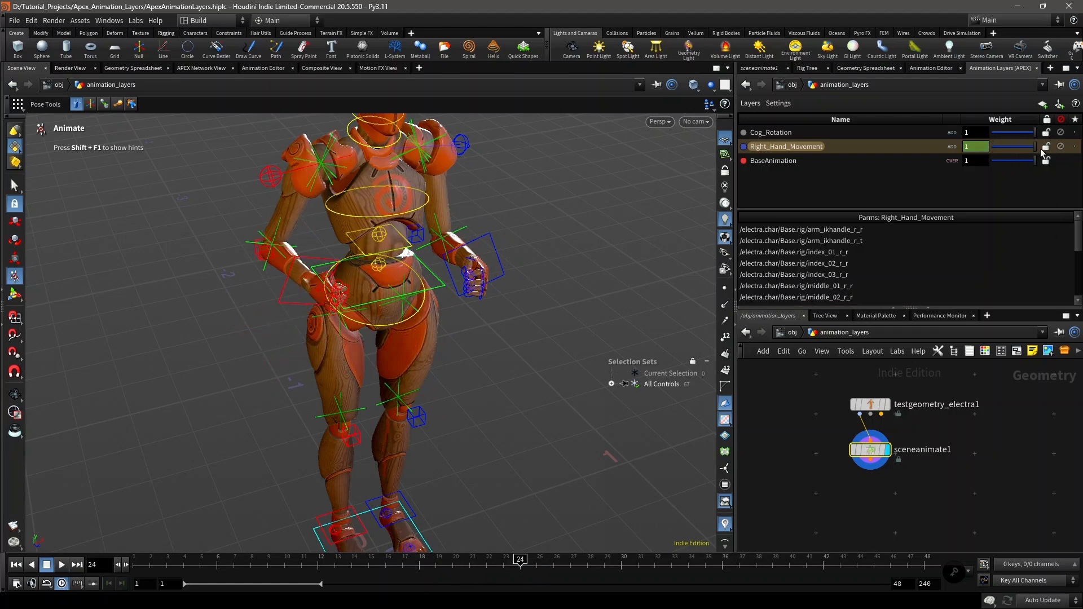
click(16, 564)
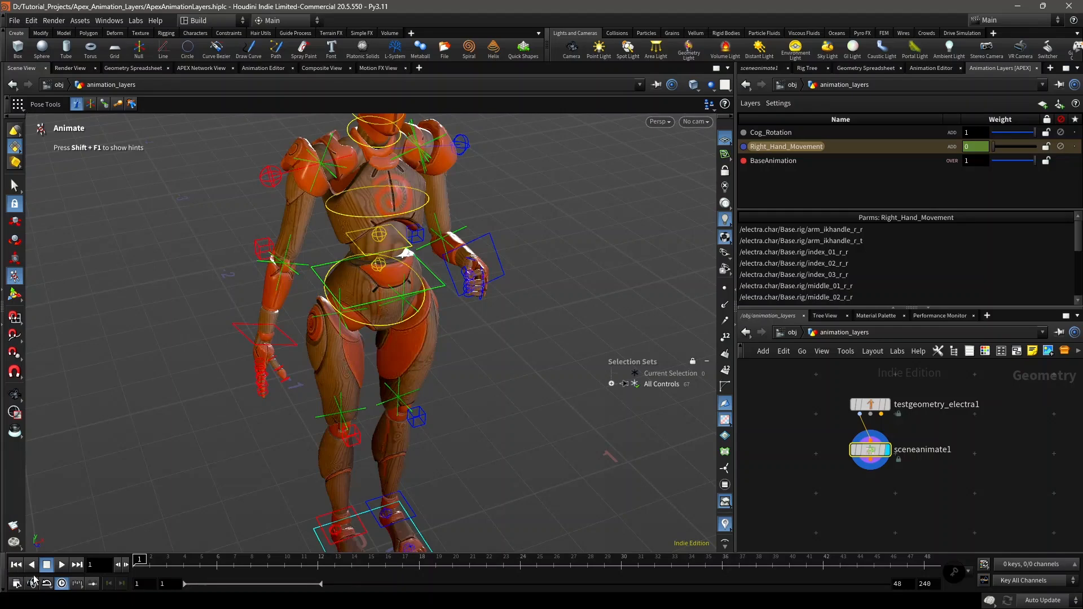
click(60, 564)
click(571, 566)
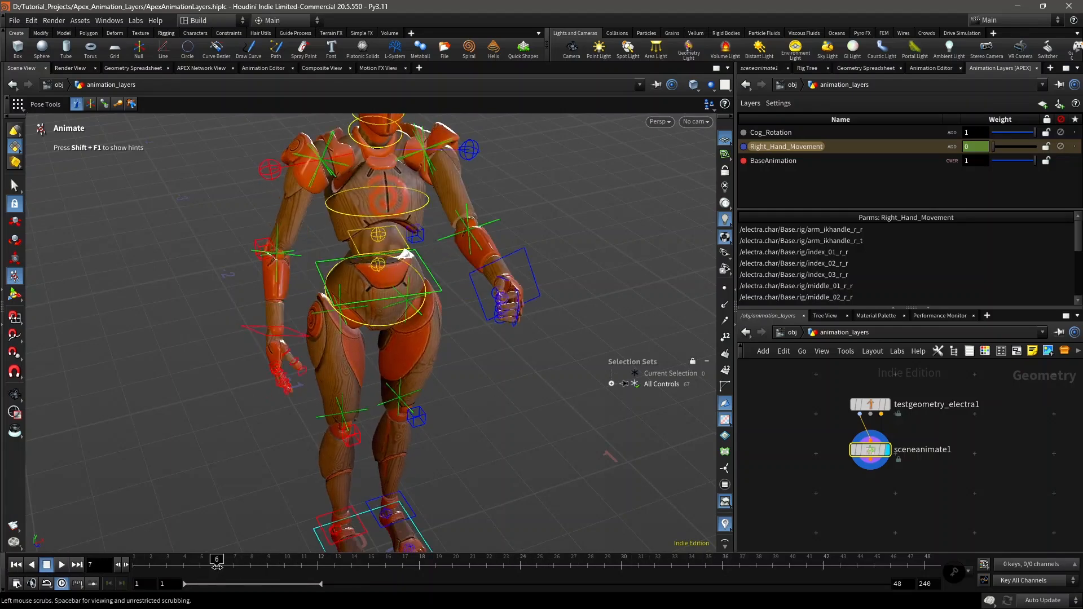
drag(580, 577, 110, 560)
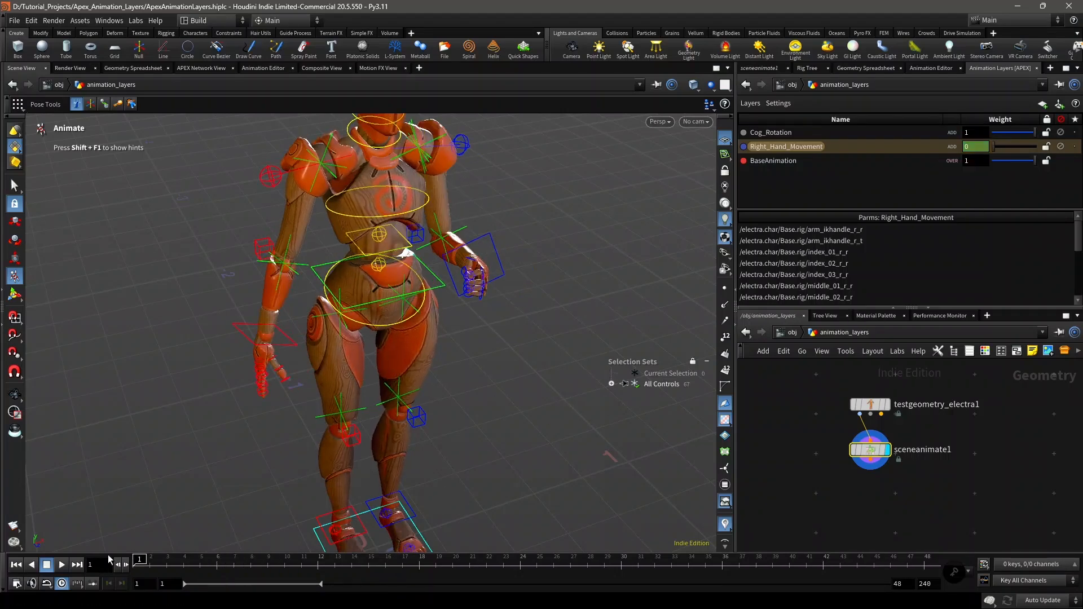
Step: Add Right_Hand_Movement's weight to the channel list and move its frame 24 key to frame 12
right_click(891, 145)
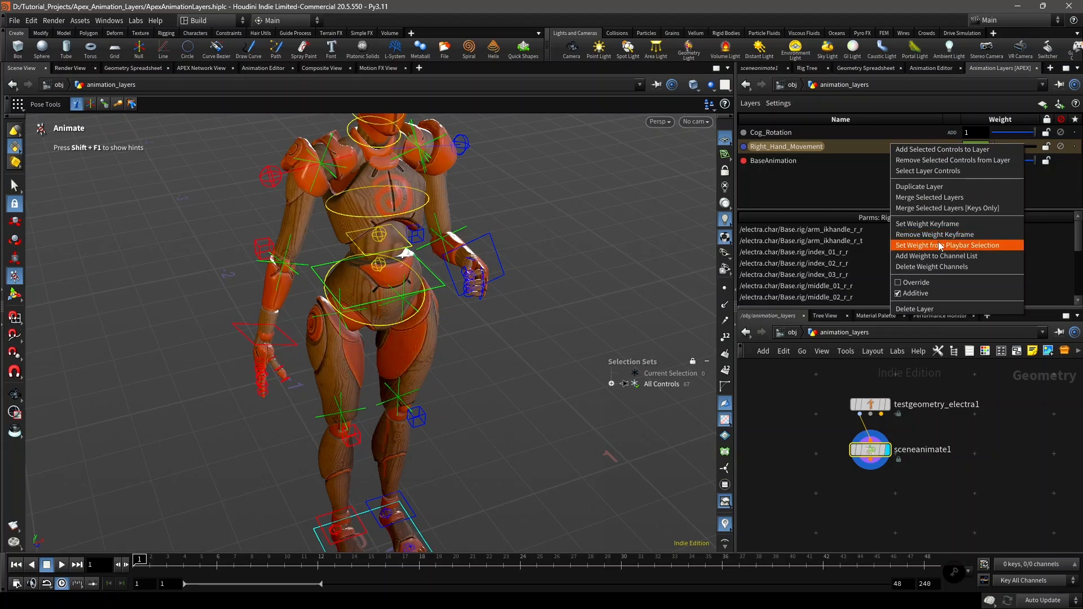
click(964, 258)
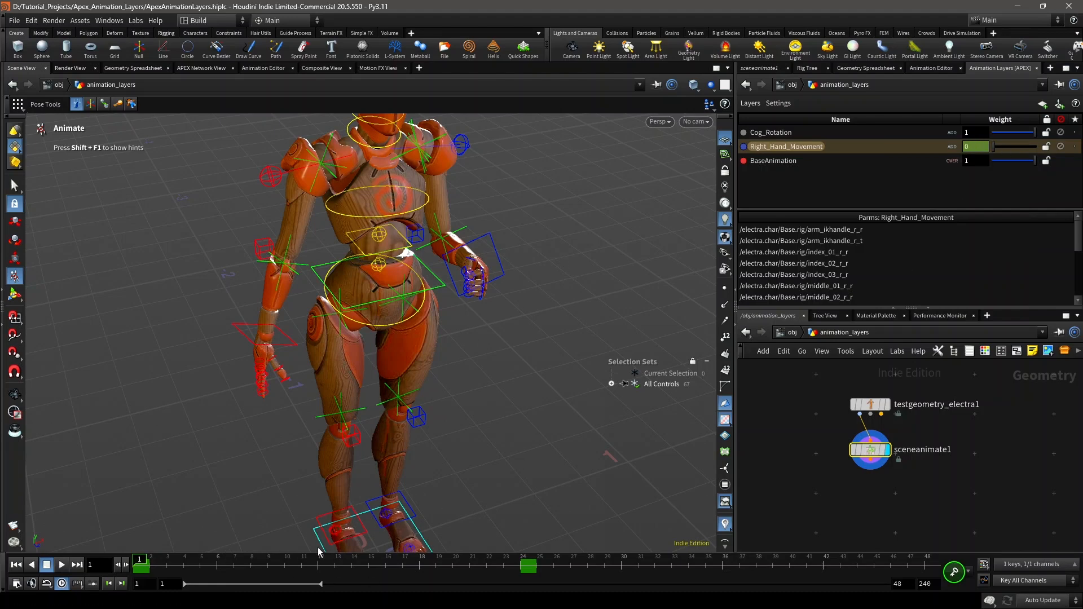
click(166, 564)
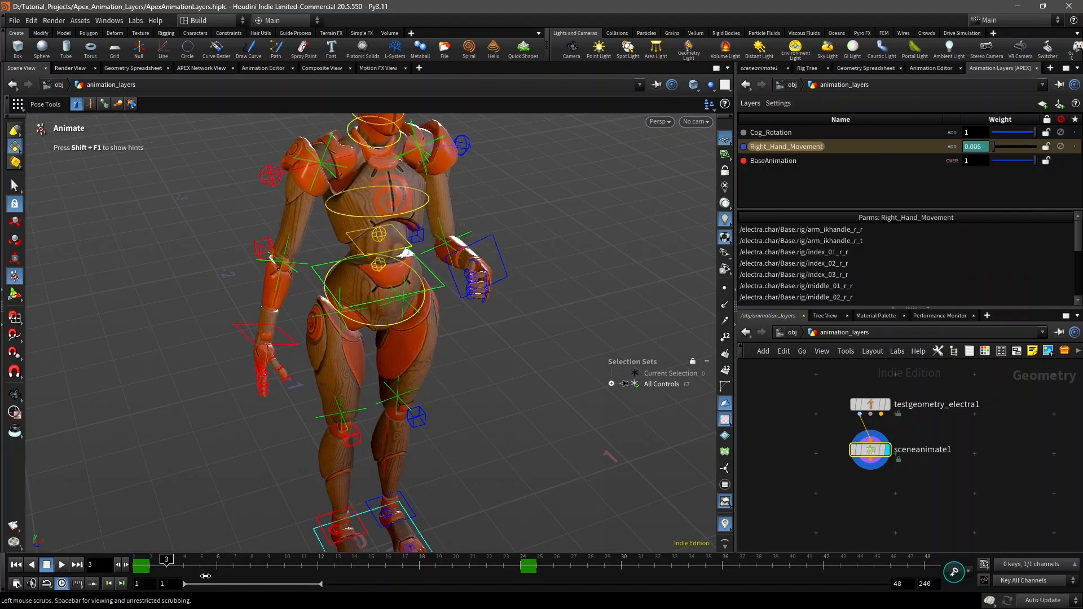
drag(205, 576, 419, 576)
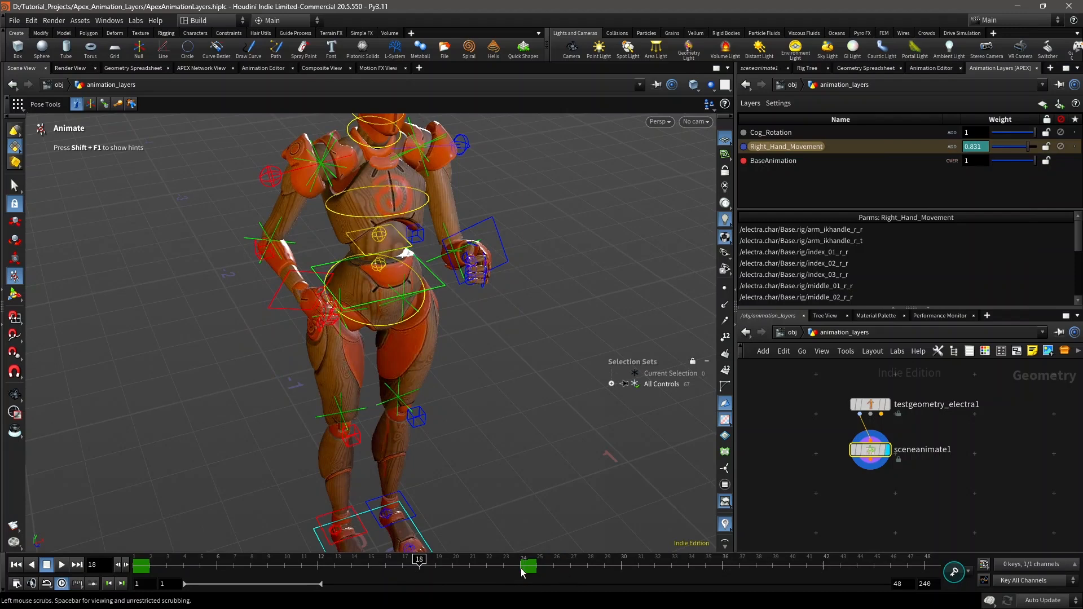
middle_drag(530, 574, 329, 573)
drag(375, 569, 138, 573)
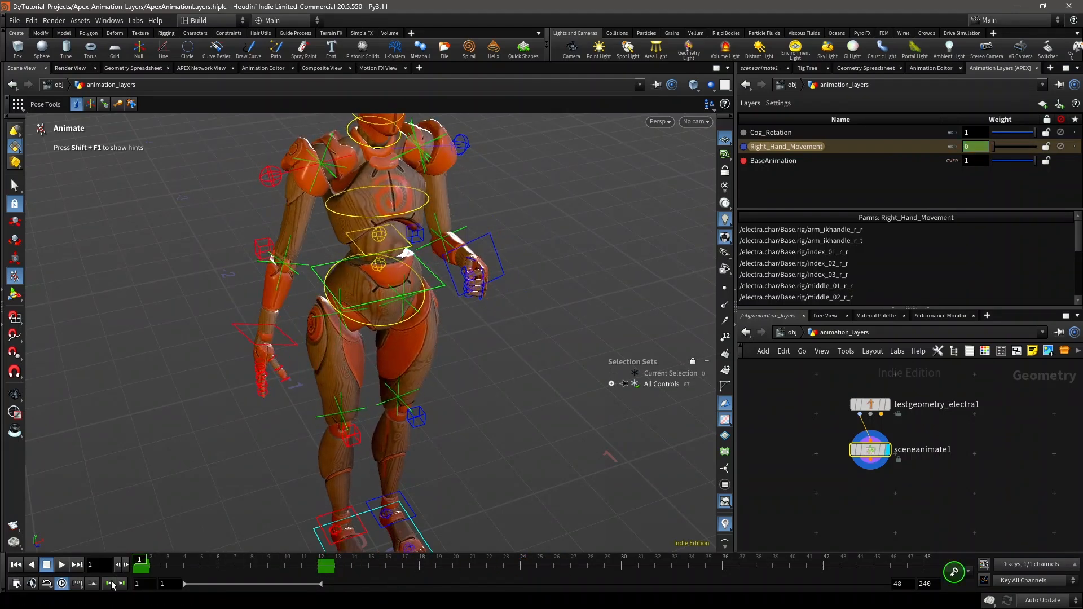
Step: Play the animation with the whole character in view to check the shortened weight blend, and return to frame 1
alt+right_drag(299, 386, 415, 333)
alt+drag(416, 332, 447, 338)
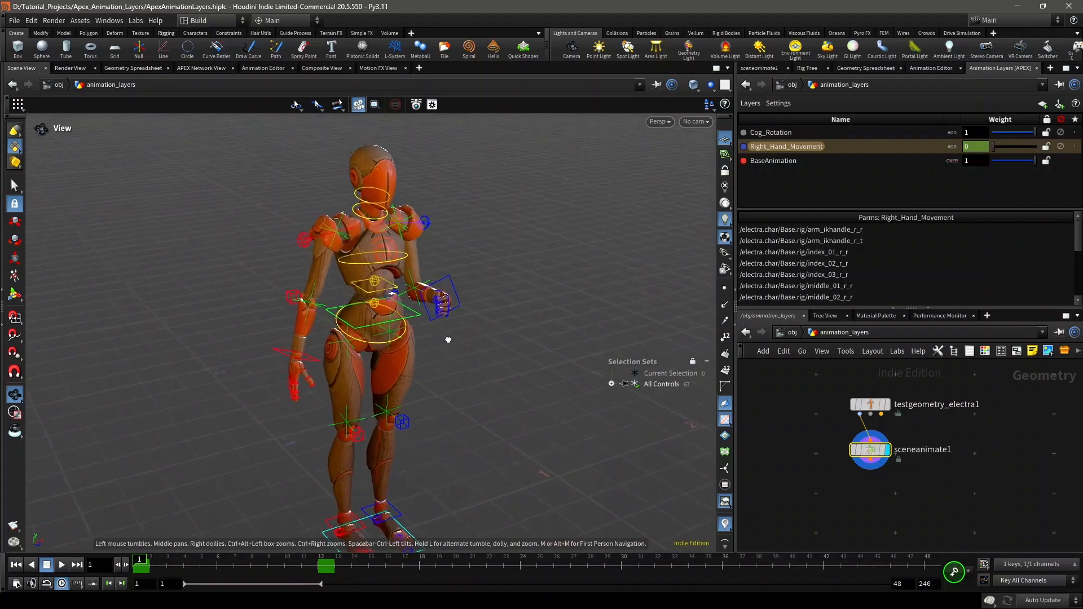
alt+middle_drag(450, 340, 426, 339)
key(Return)
click(62, 565)
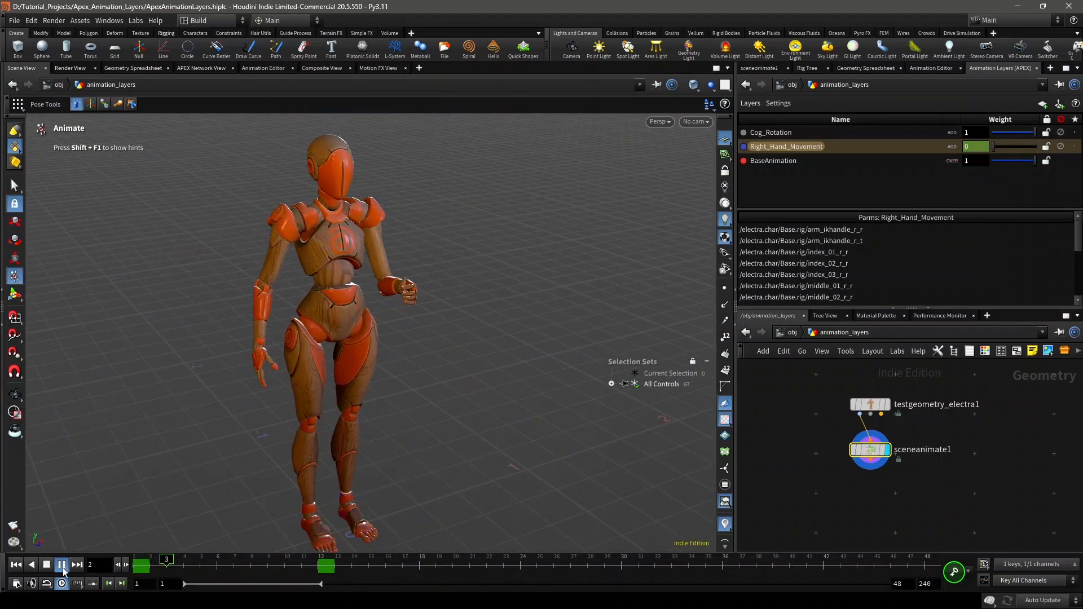
click(46, 565)
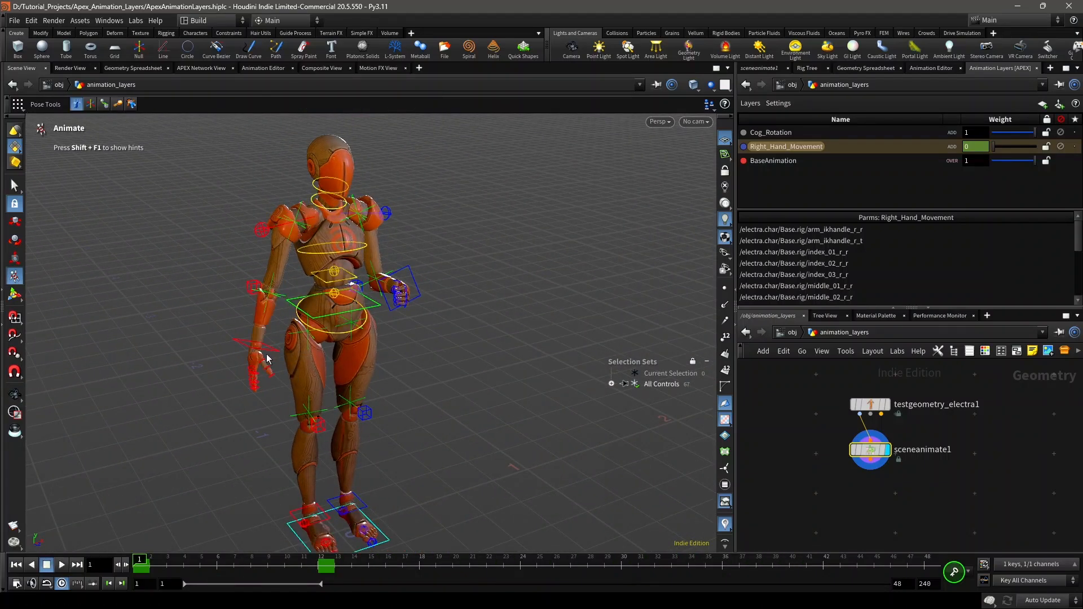